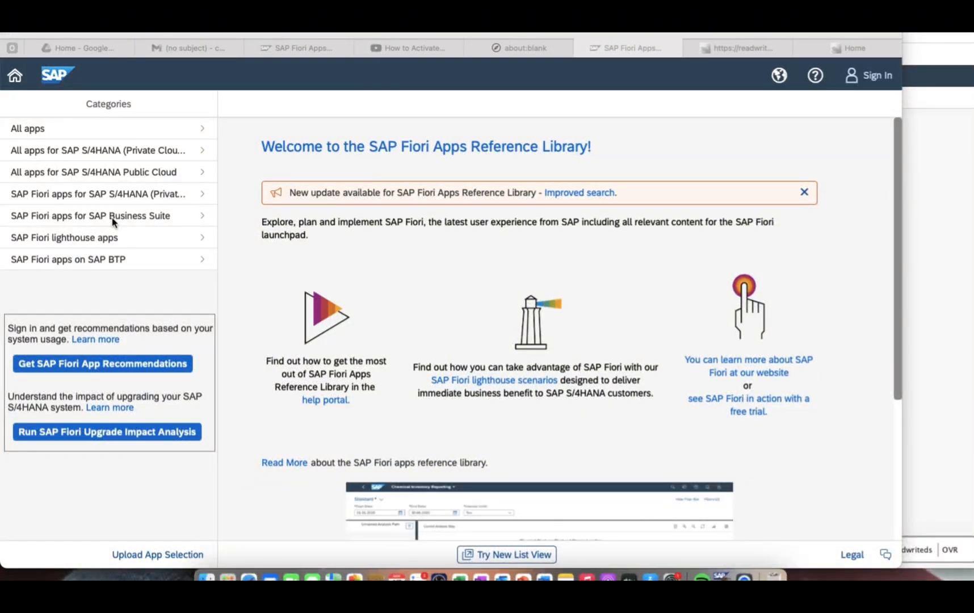
Step: Search the full list of all apps in the SAP Fiori Apps Reference Library for "display equipment bom"
click(111, 132)
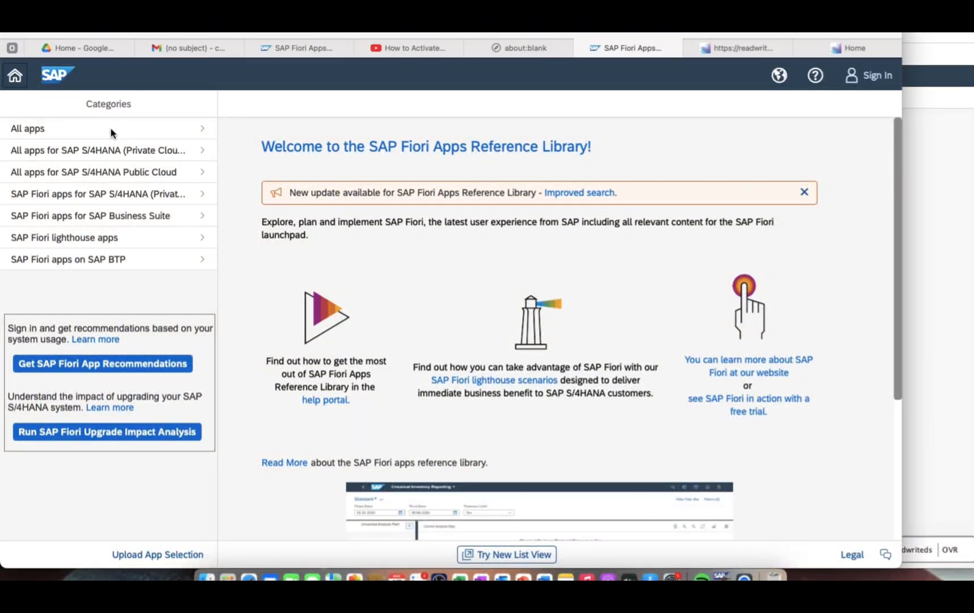
click(111, 129)
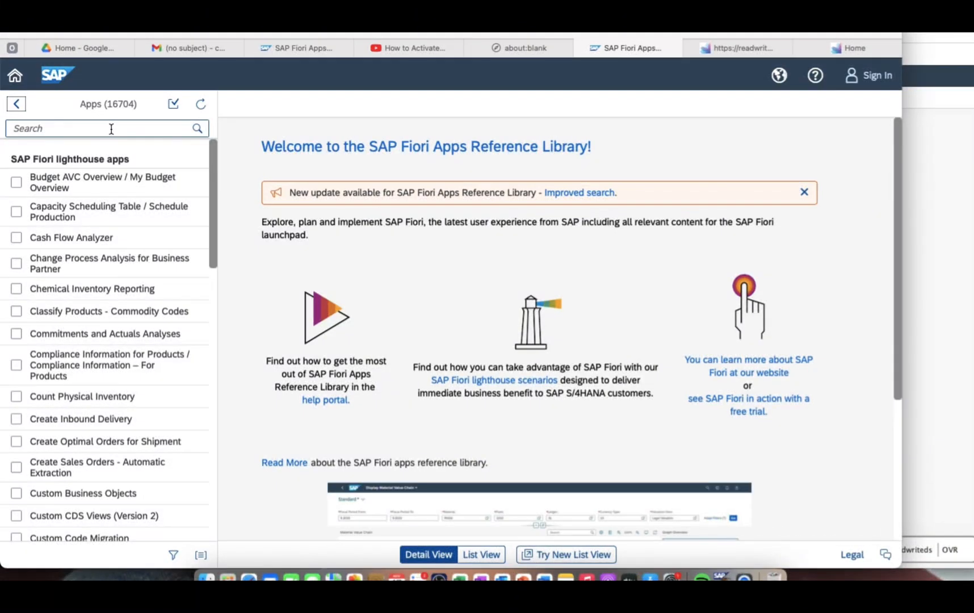
click(111, 129)
text(dis)
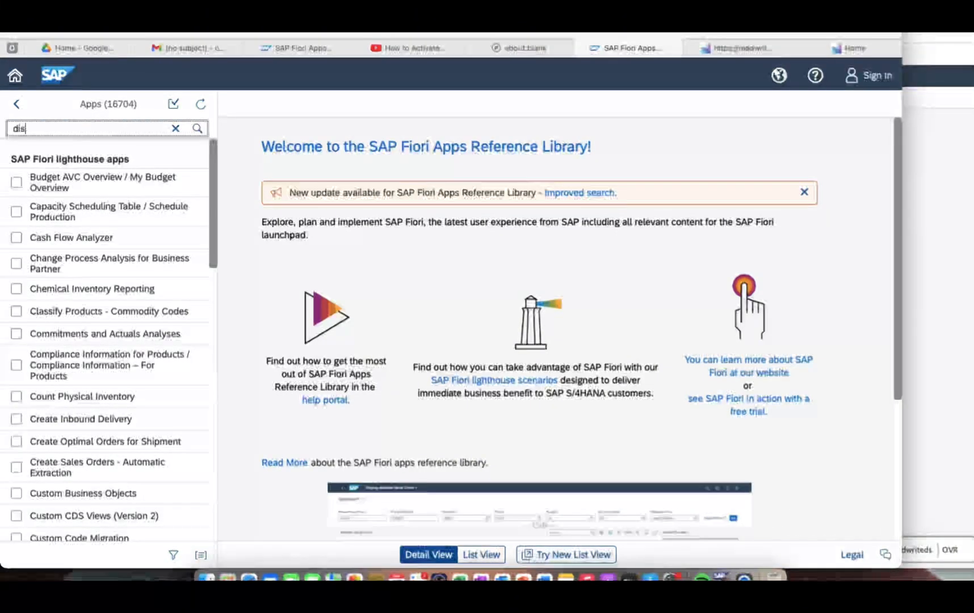
text(play equipm)
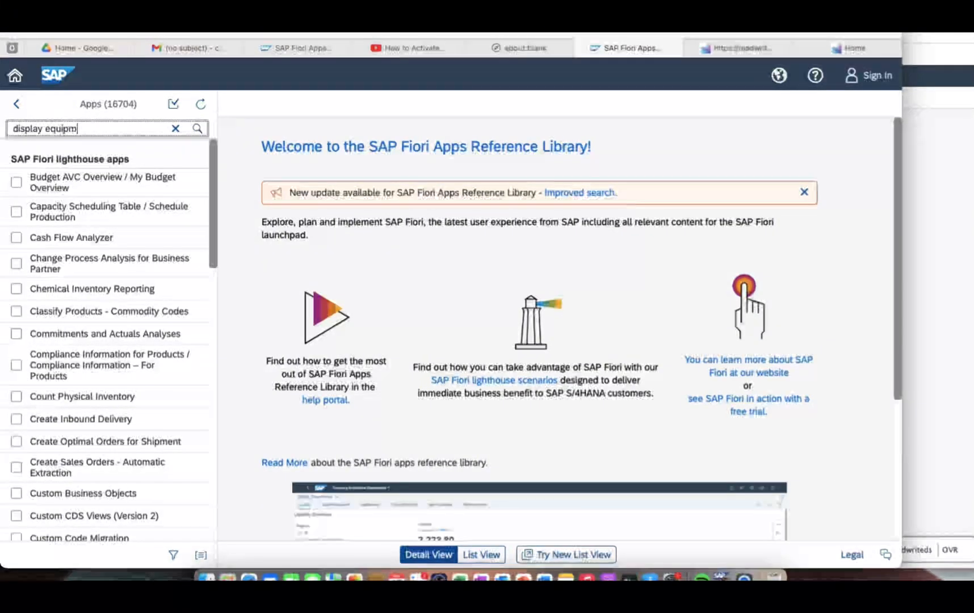
text(ent bom)
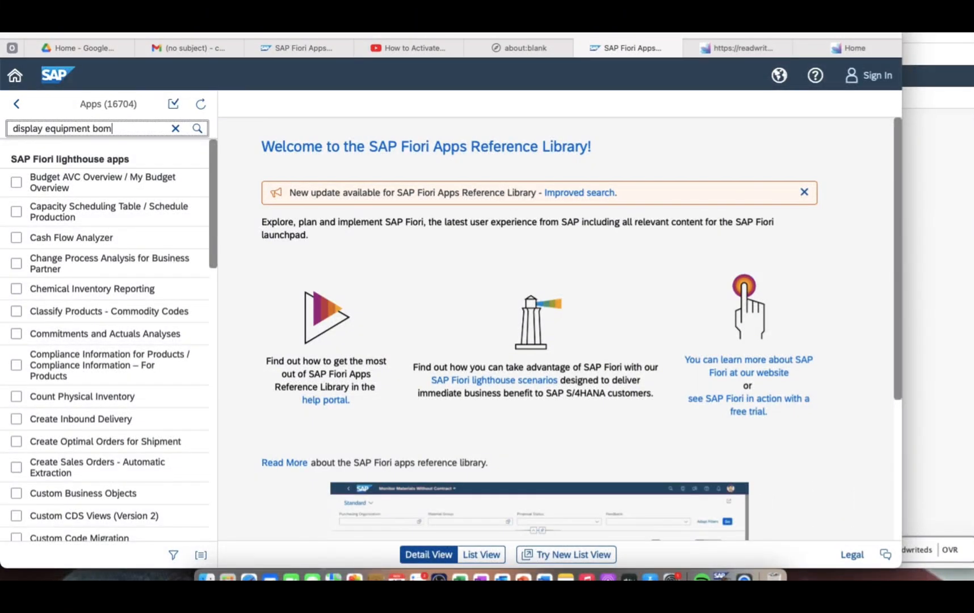
click(197, 129)
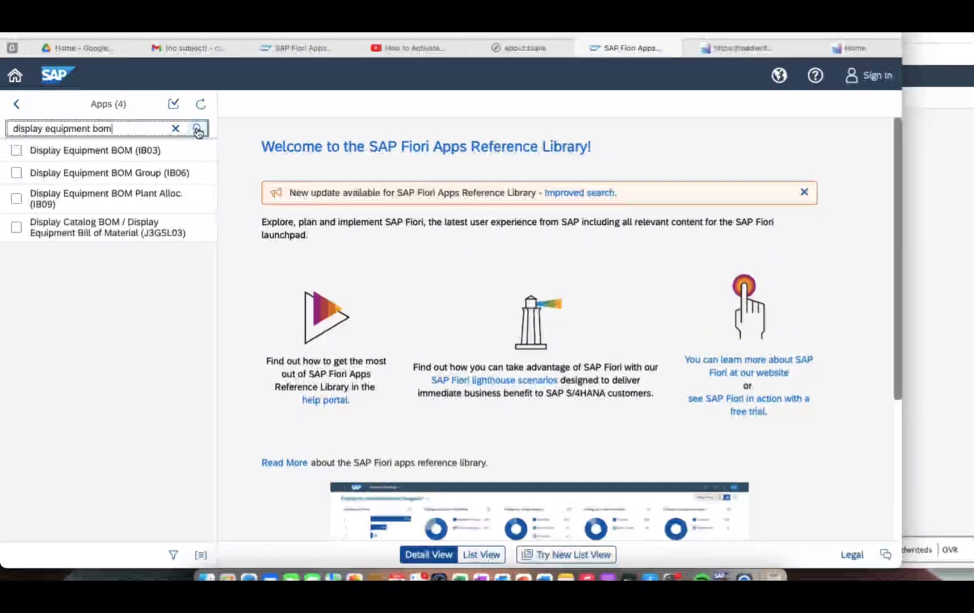
Step: Open the Display Equipment BOM (IB03) app details and select its technical catalog ID SAP_TC_EAM_BE_APPS in the configuration section
click(107, 161)
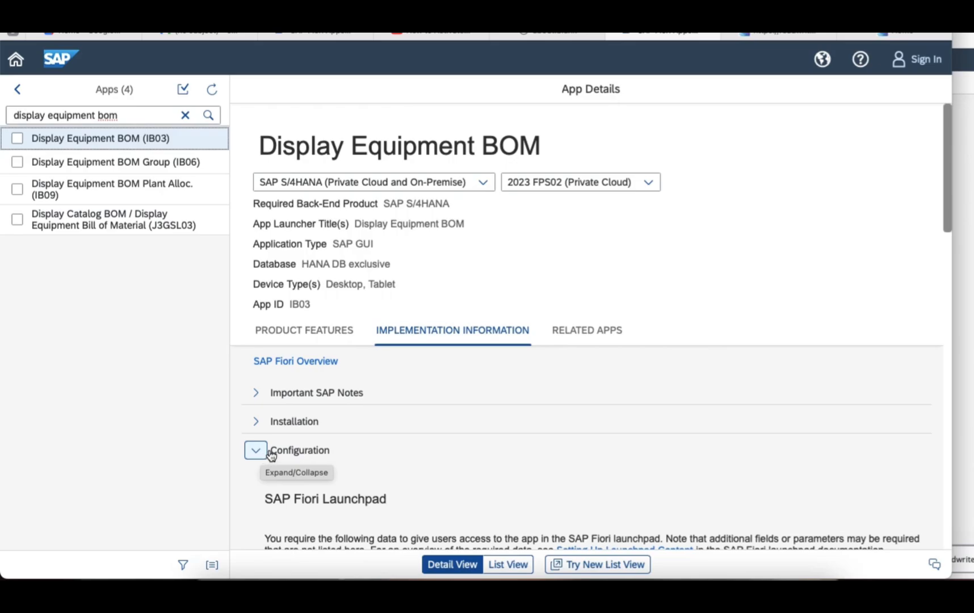
drag(949, 225, 949, 386)
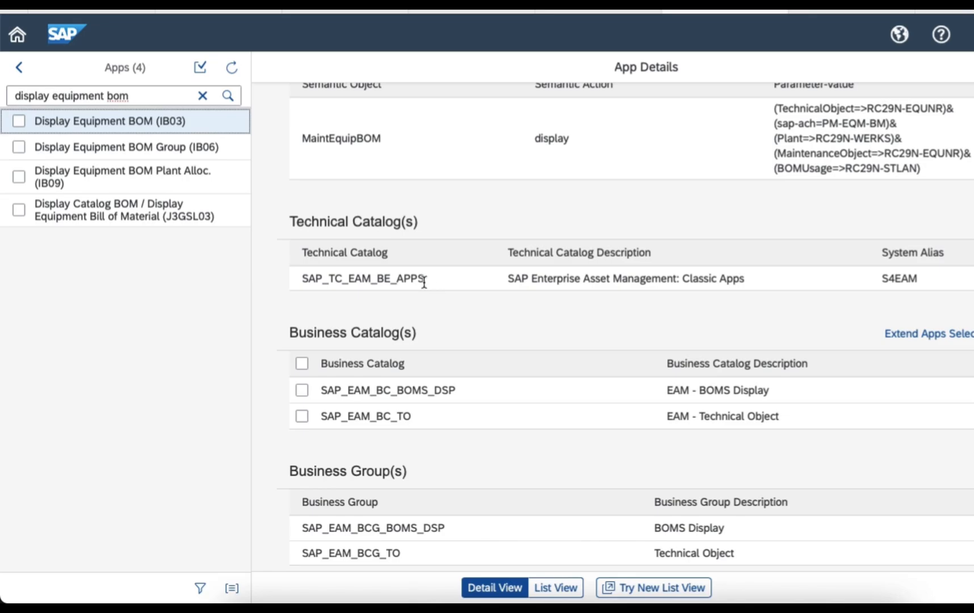
drag(424, 281, 300, 277)
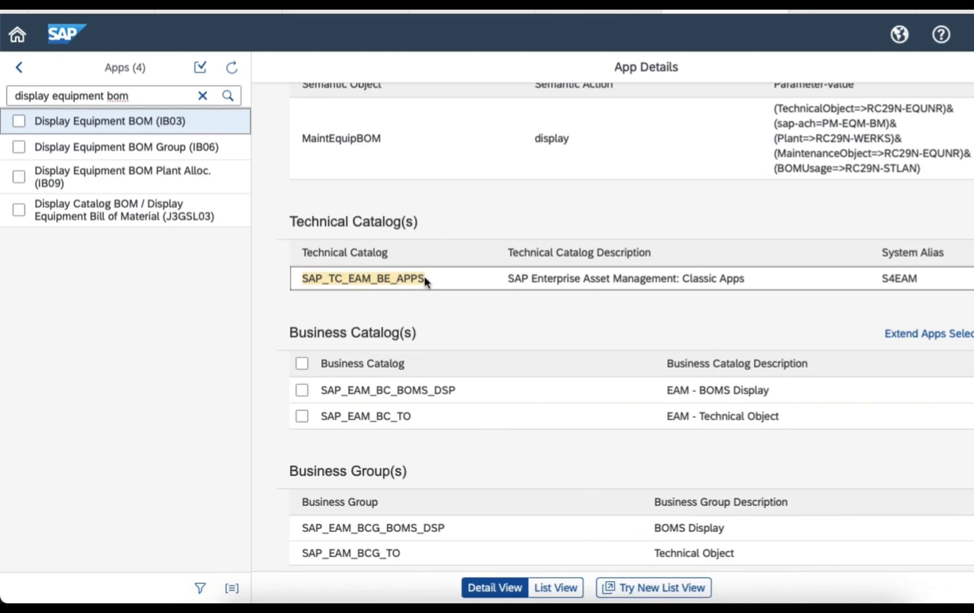
Step: Switch to the launchpad designer and search the tiles of the SAP_TC_EAM_BE_APPS catalog for "display equipment bom"
click(834, 592)
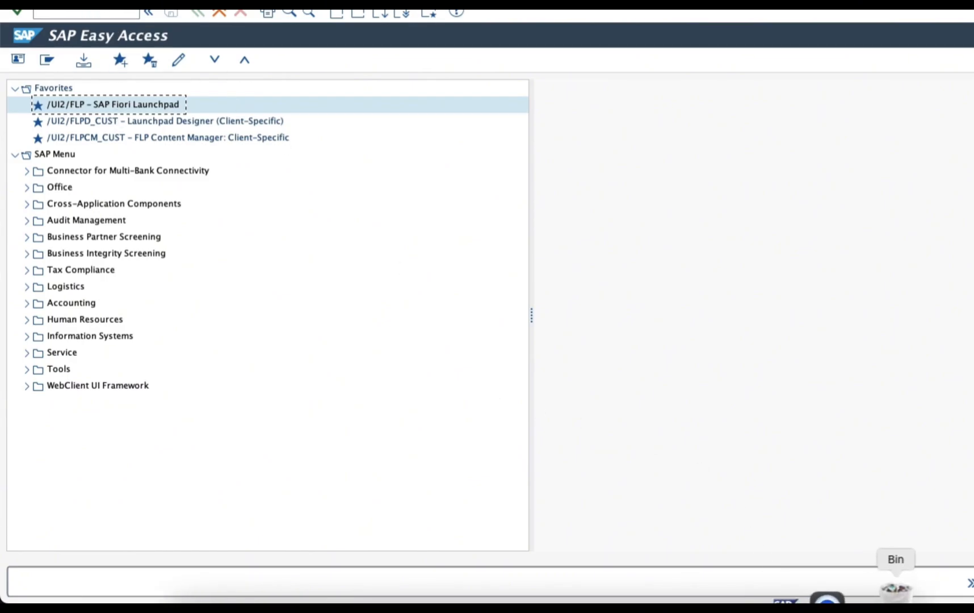
click(289, 599)
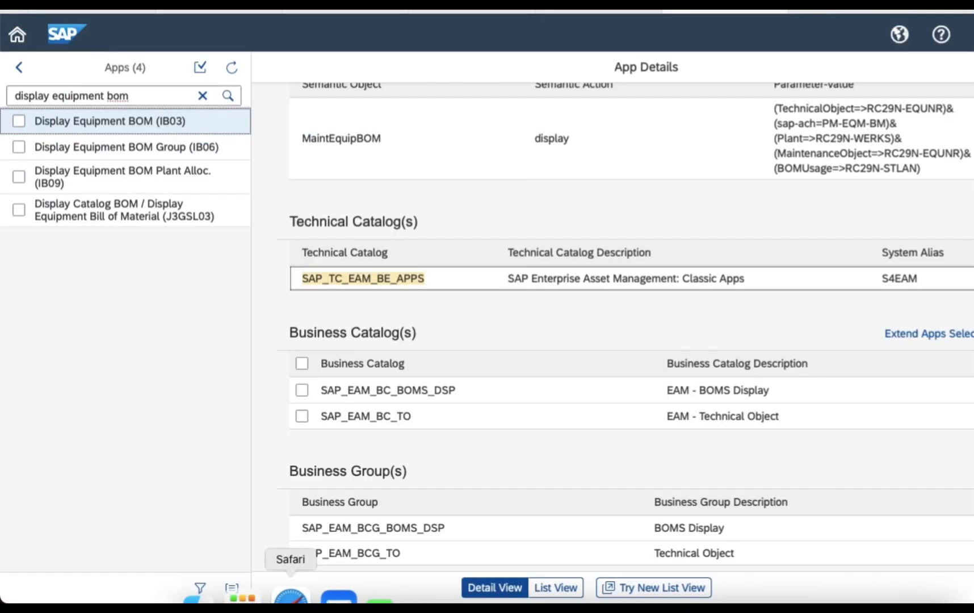
click(967, 10)
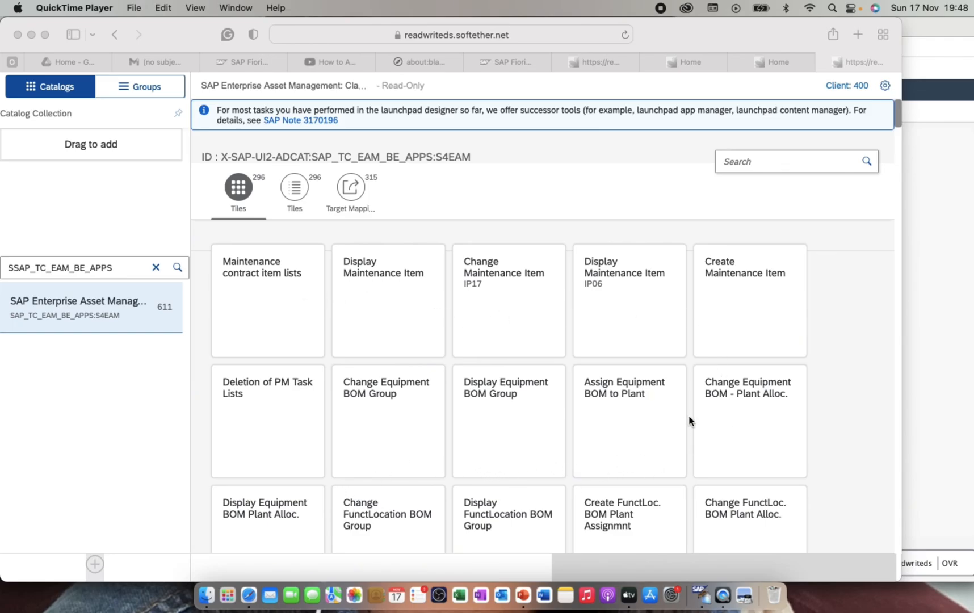
click(789, 158)
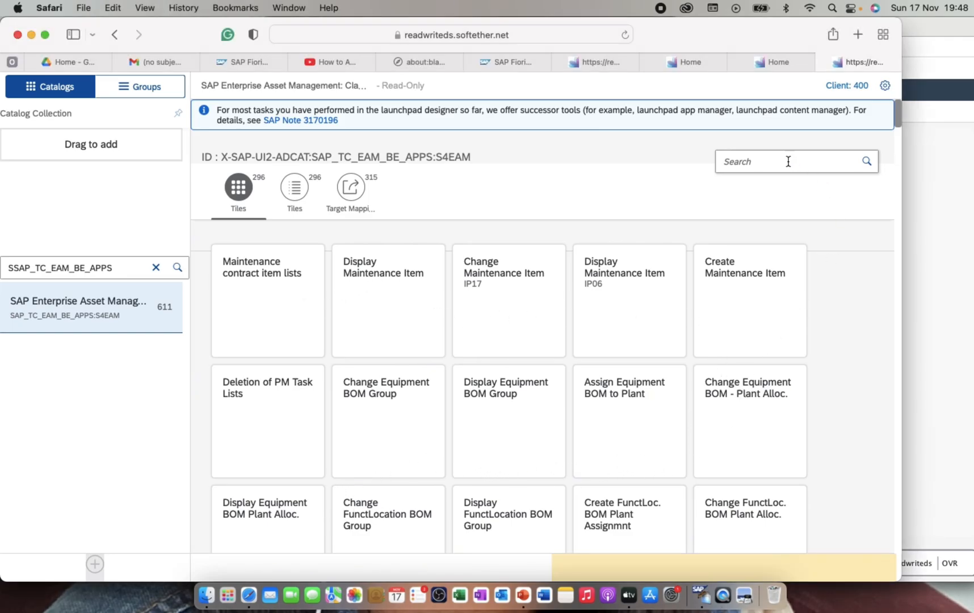
click(784, 164)
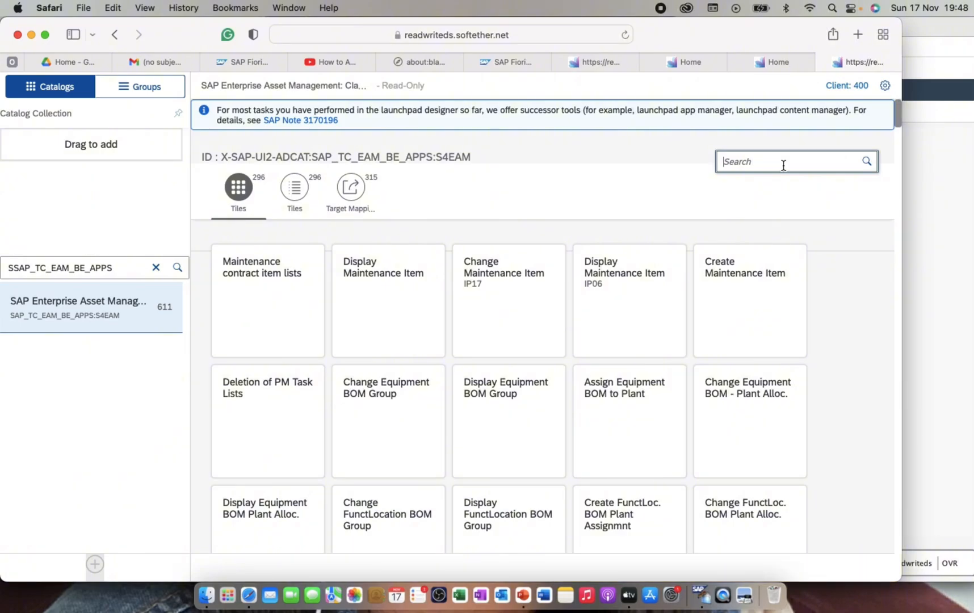
text(display equipment bom)
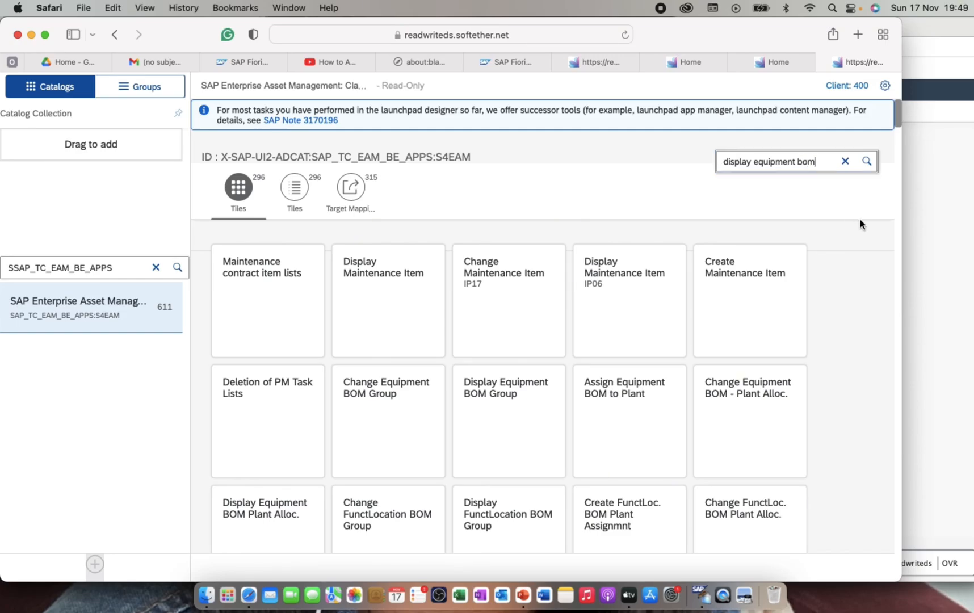
click(874, 166)
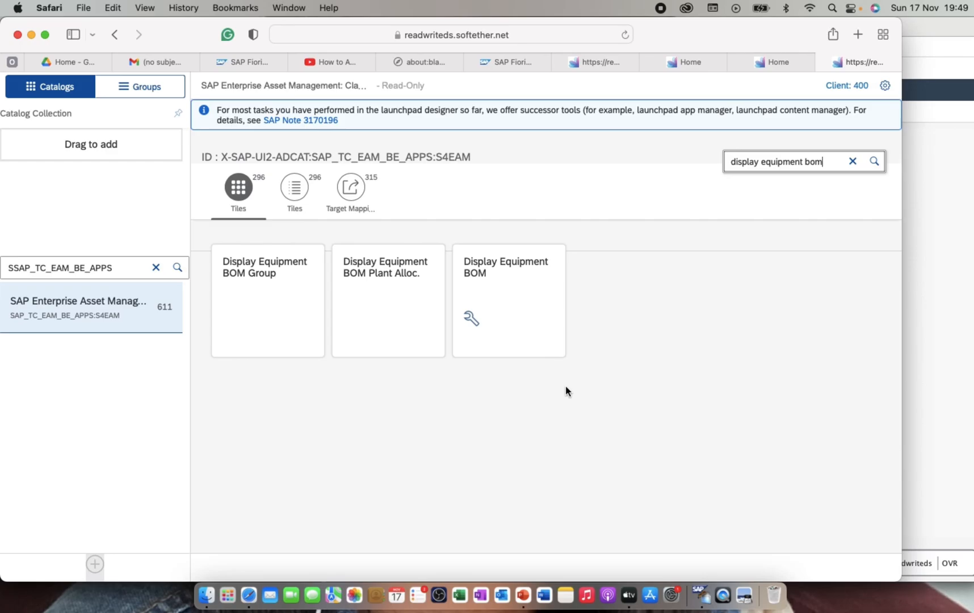
Step: Start a new standard catalog and title it "custom display equipment BOM"
click(94, 564)
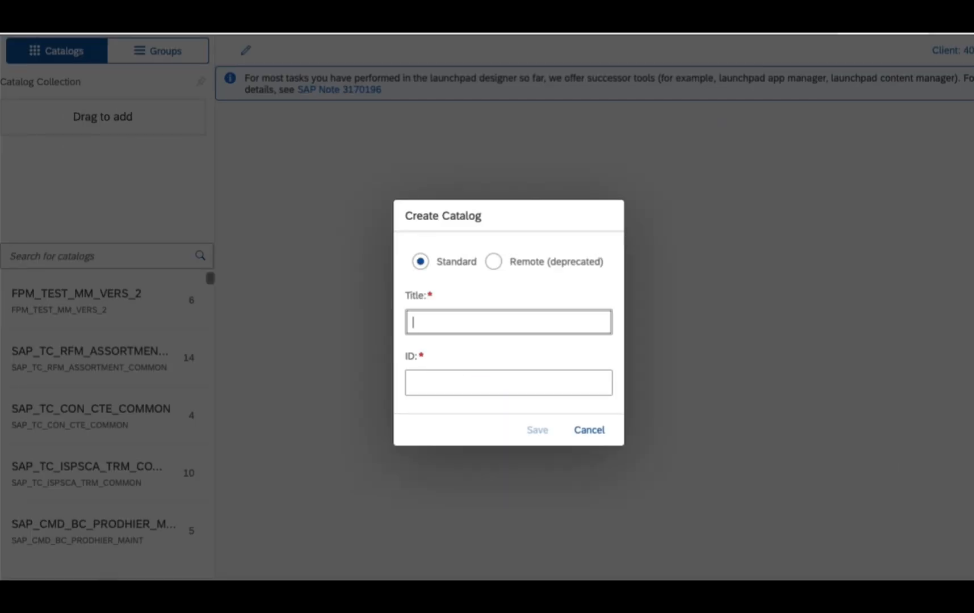
text(cust)
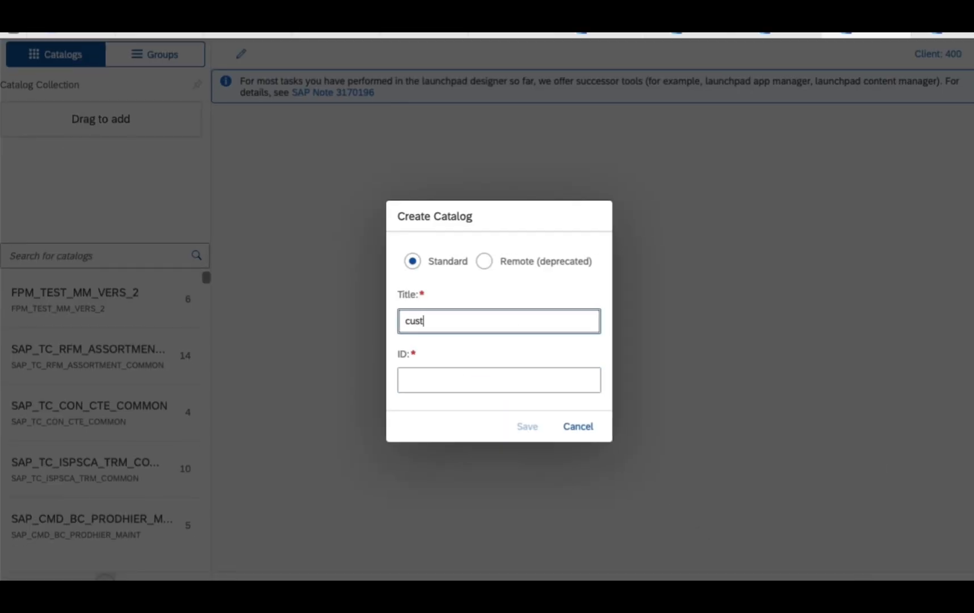
text(om)
text(displ)
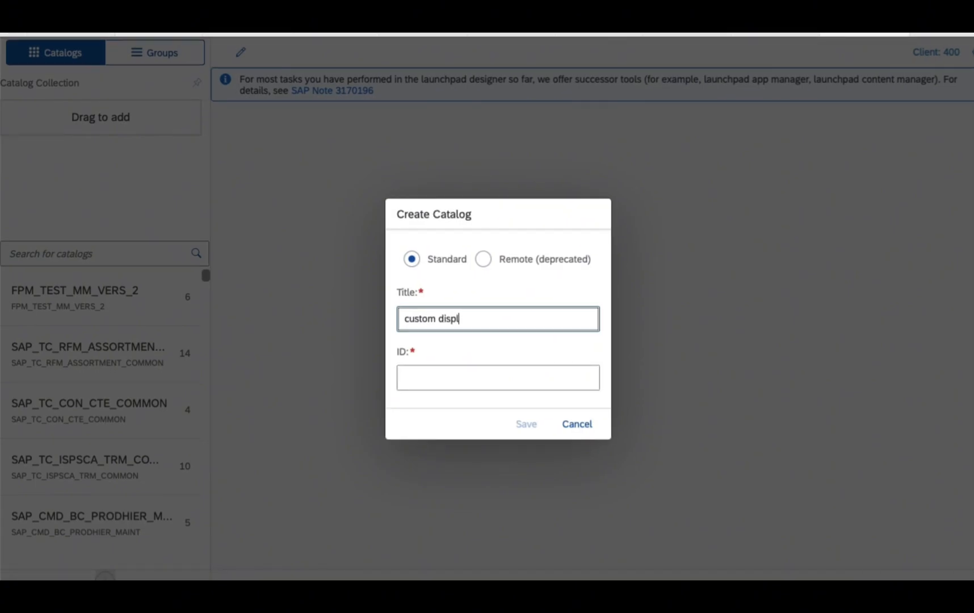
text(ay equipment BOM)
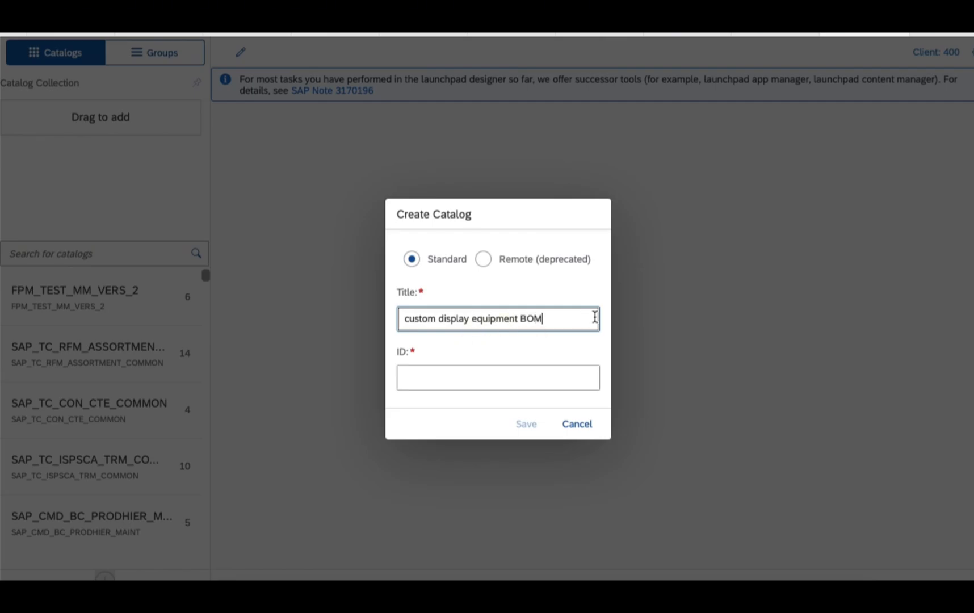
Step: Set the new catalog's ID to Zcat_standard_apps and save the catalog
click(531, 382)
click(531, 382)
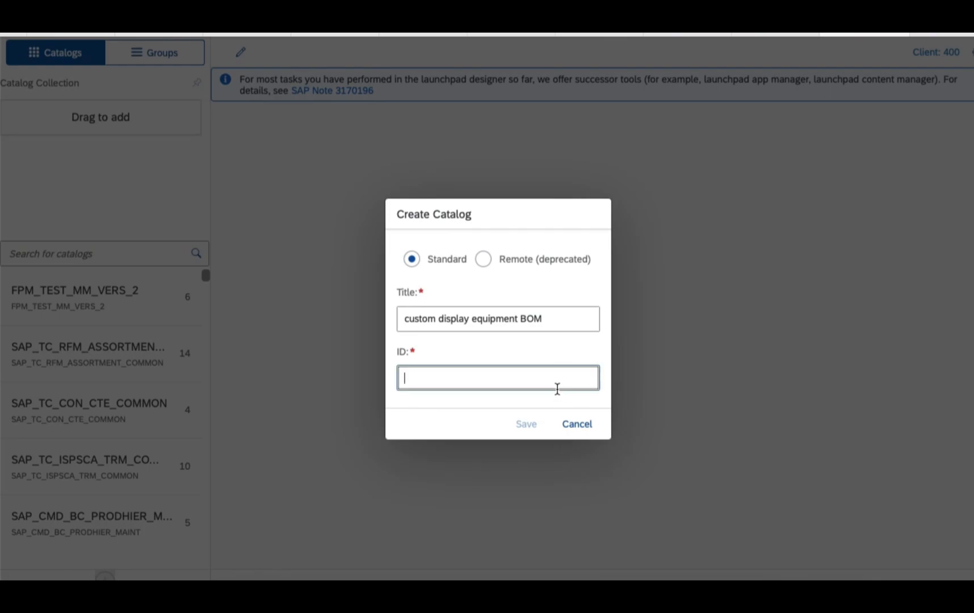
click(529, 35)
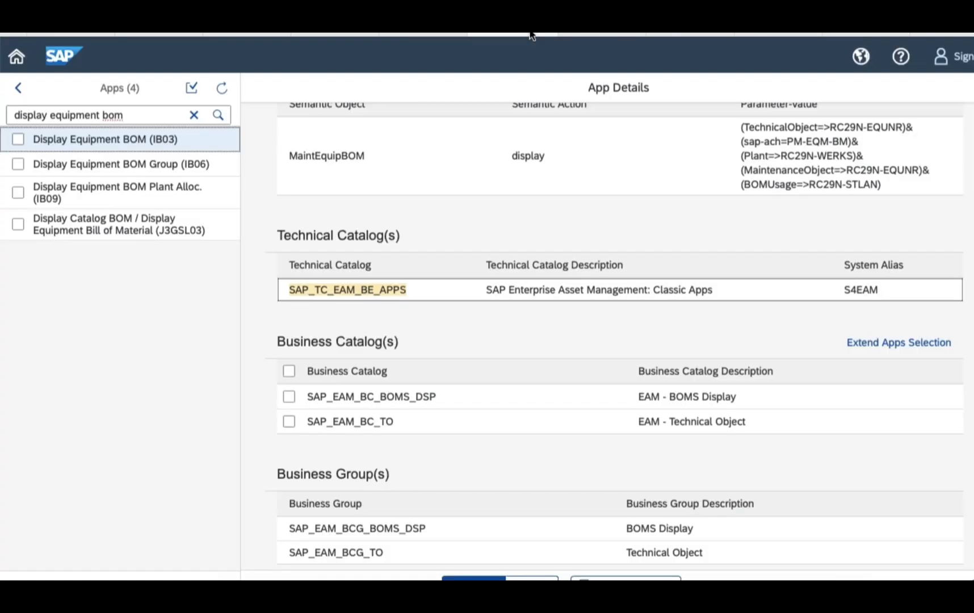
click(387, 287)
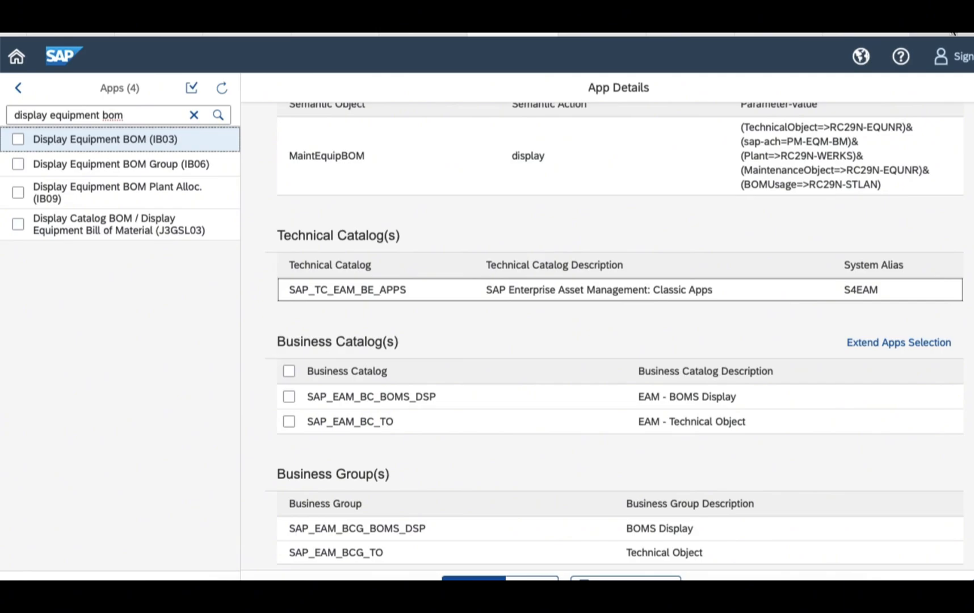
click(953, 33)
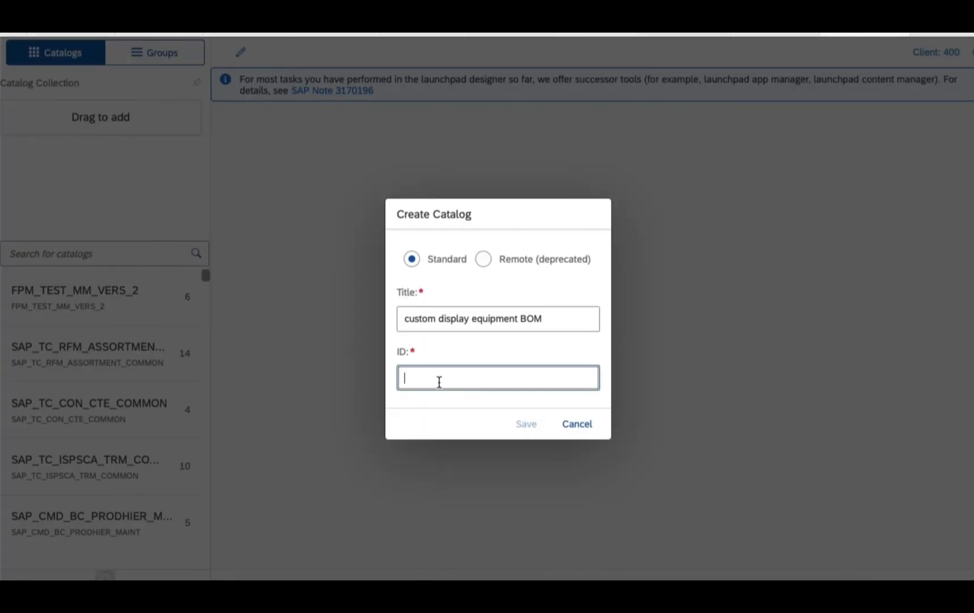
text(Z)
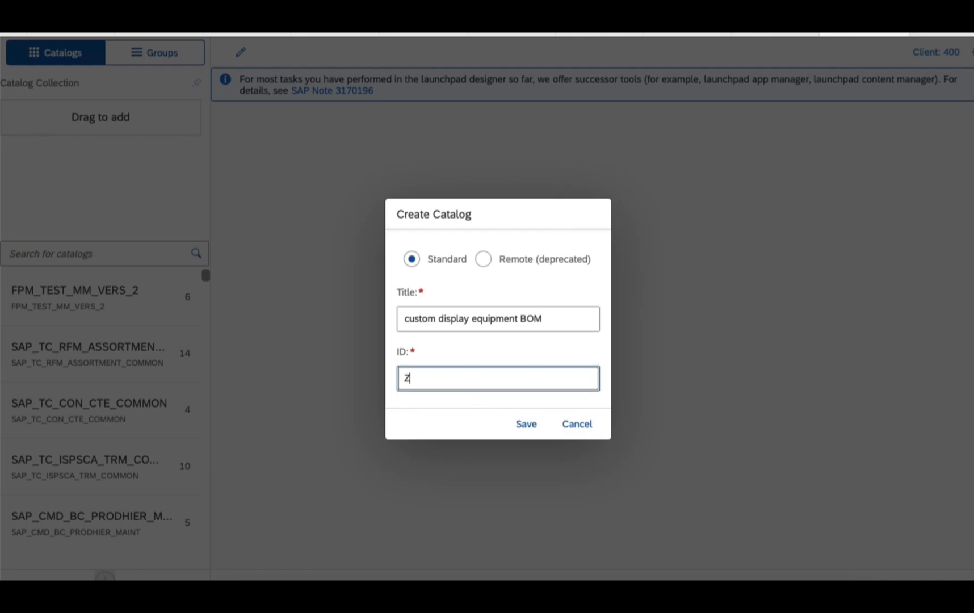
text(cat_standard_apps)
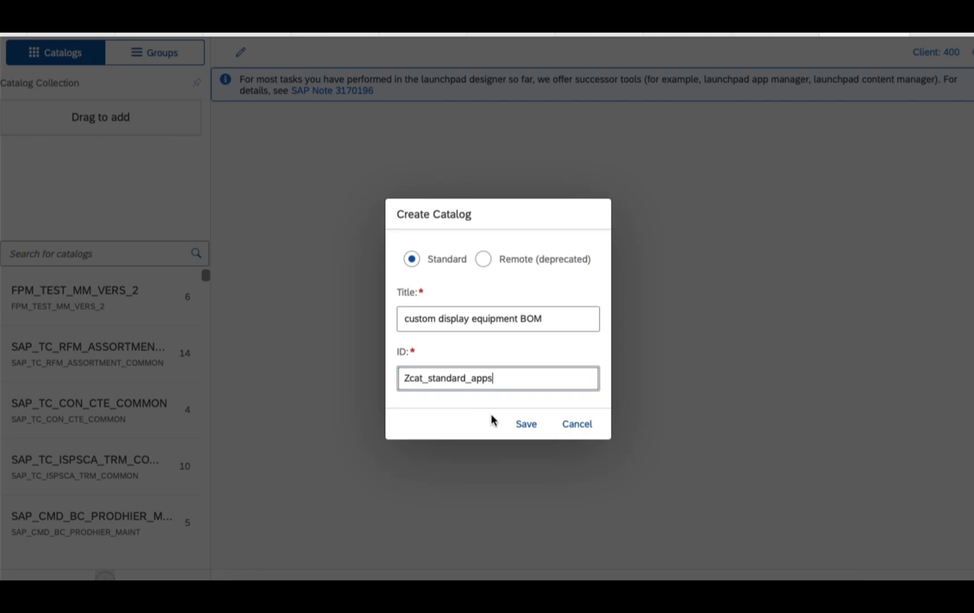
click(534, 426)
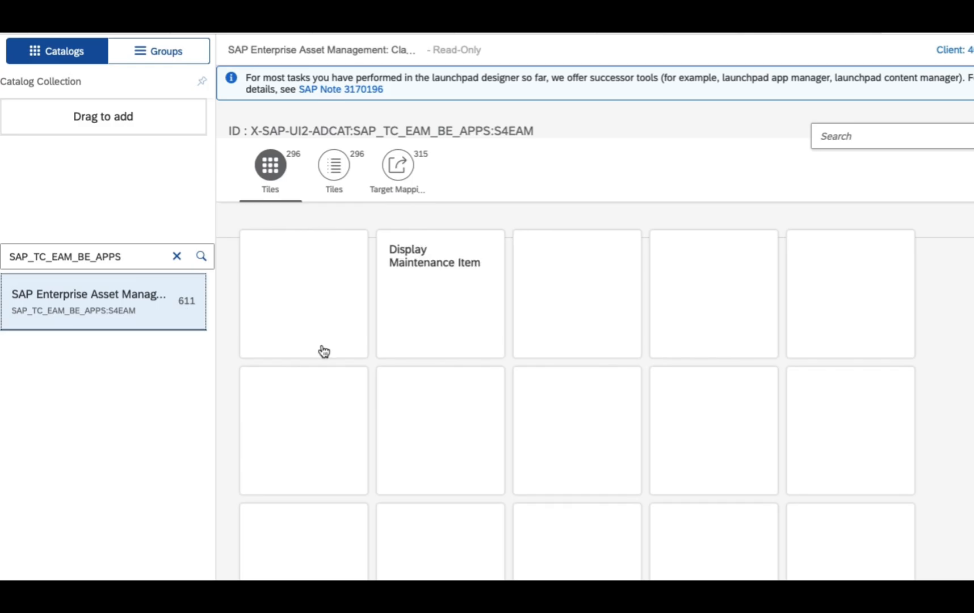
Step: Search the tiles of the SAP_TC_EAM_BE_APPS catalog for "DISPLAY EQUIPMENT BOM"
click(904, 136)
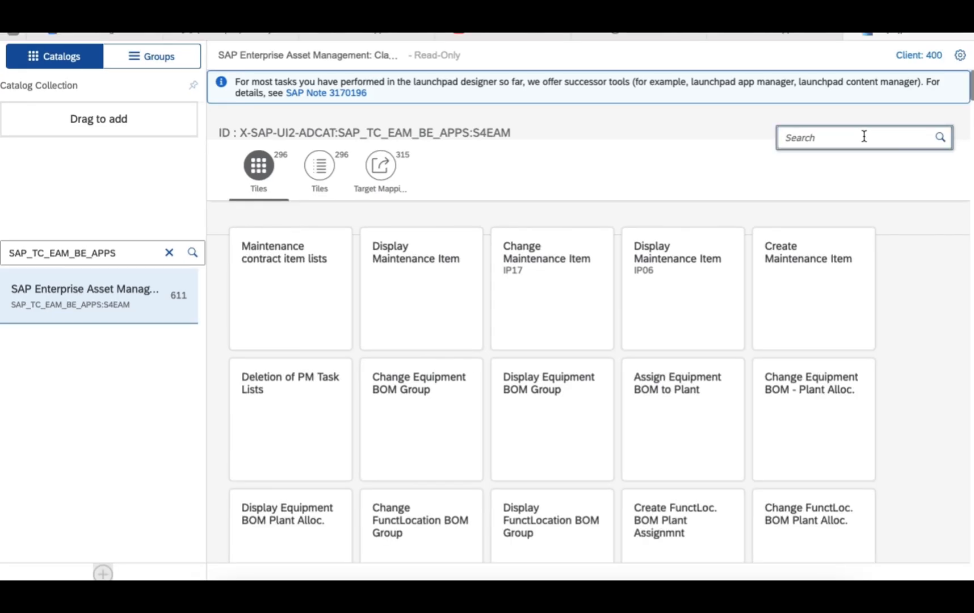
text(DISPLAY EQUIPMENT BOM)
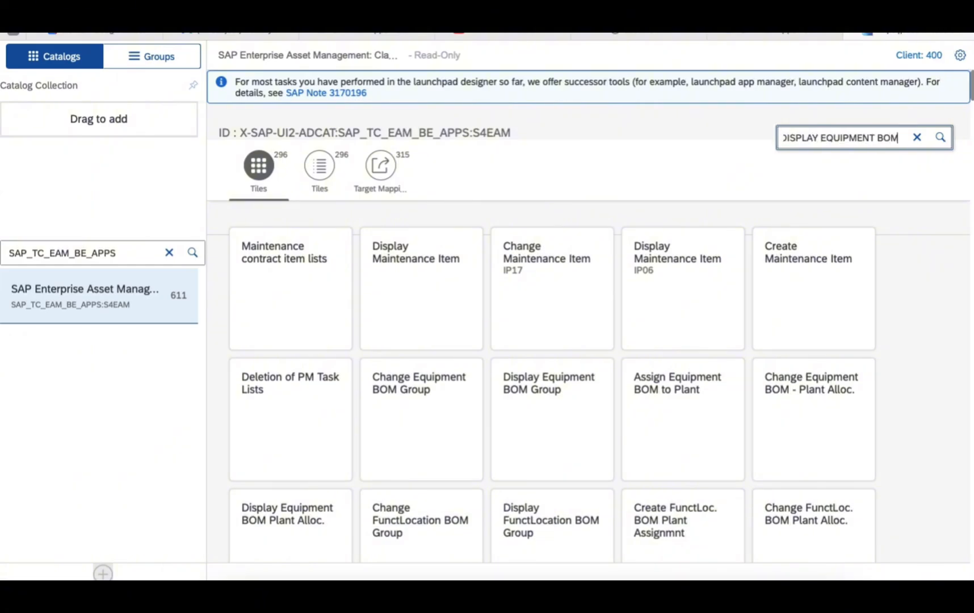
key(Return)
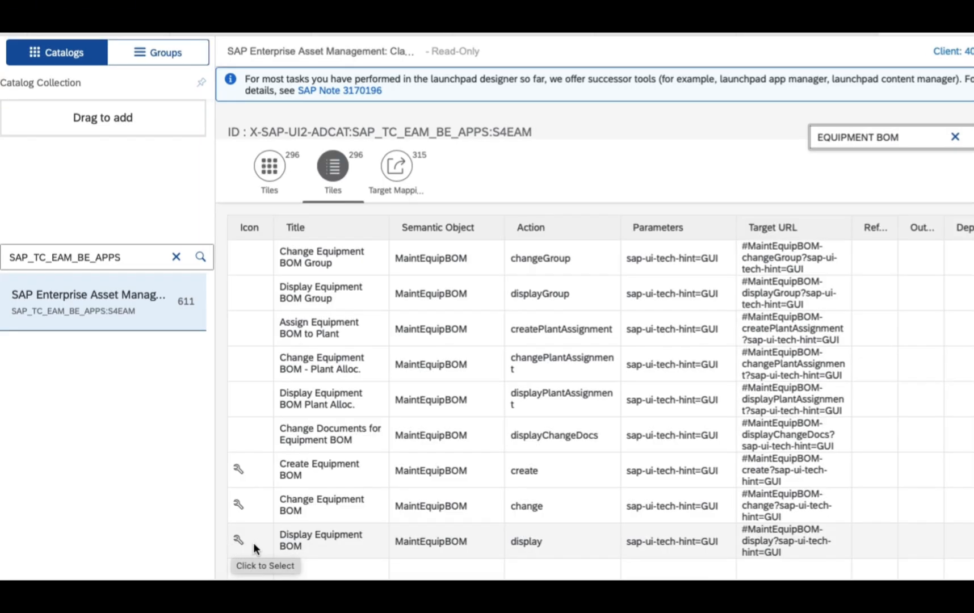
Step: Create a reference of the Display Equipment BOM tile in the custom display equipment BOM catalog (Zcat_standard_apps)
click(253, 543)
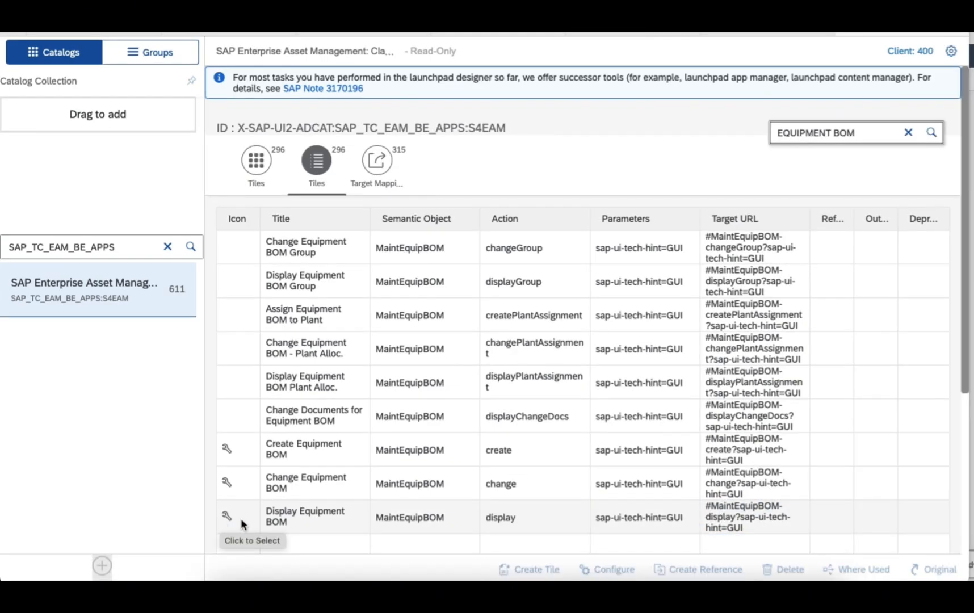
click(242, 520)
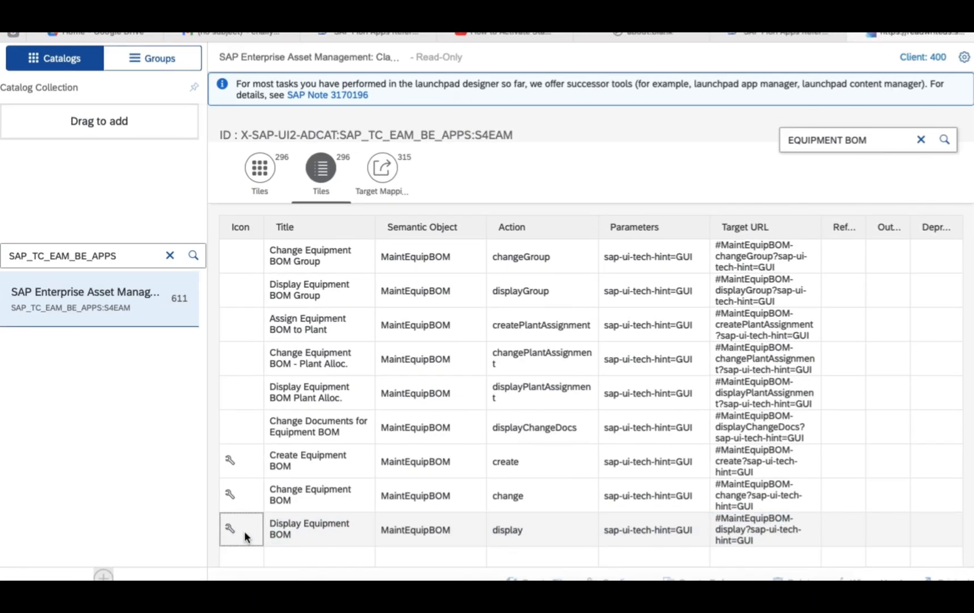
click(243, 524)
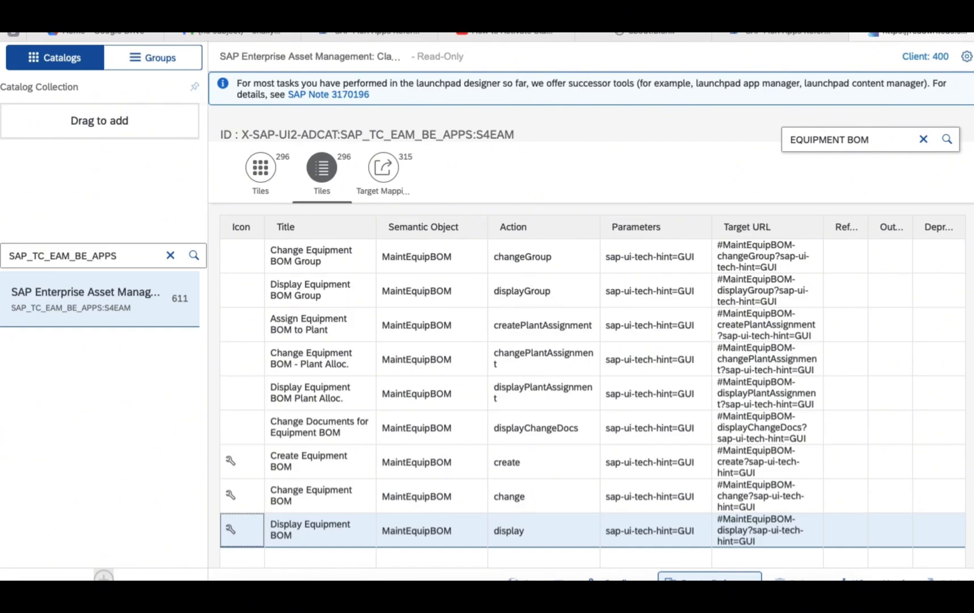
click(709, 578)
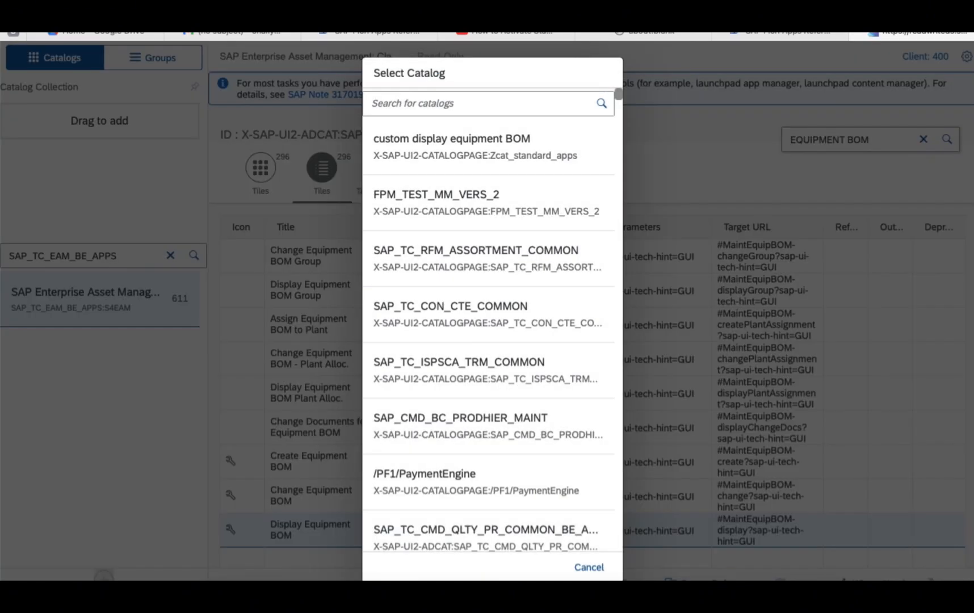
click(522, 150)
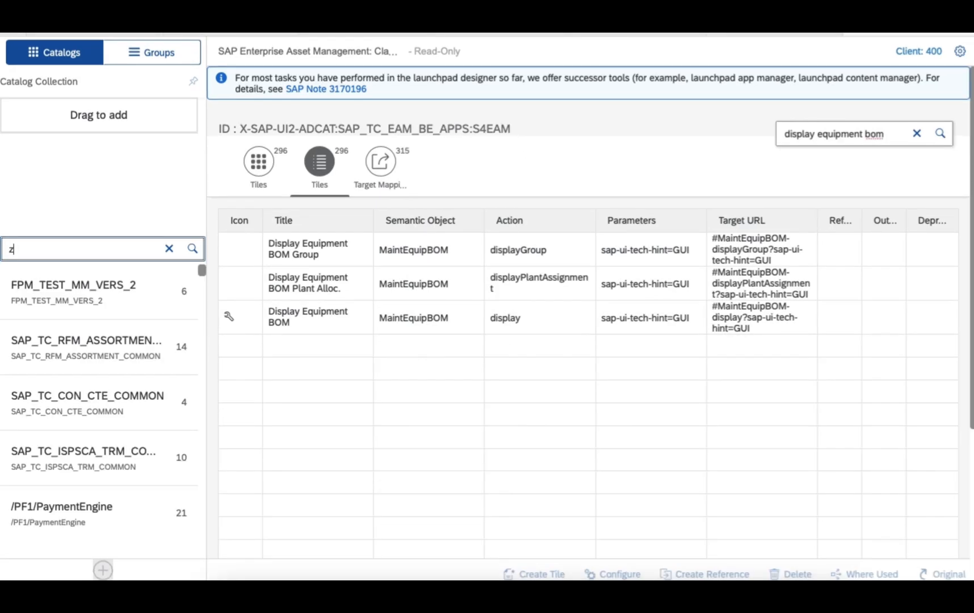
Step: Search the catalogs for "zcat" and open the custom display equipment BOM catalog (Zcat_standard_apps) to check its referenced tile
text(cat)
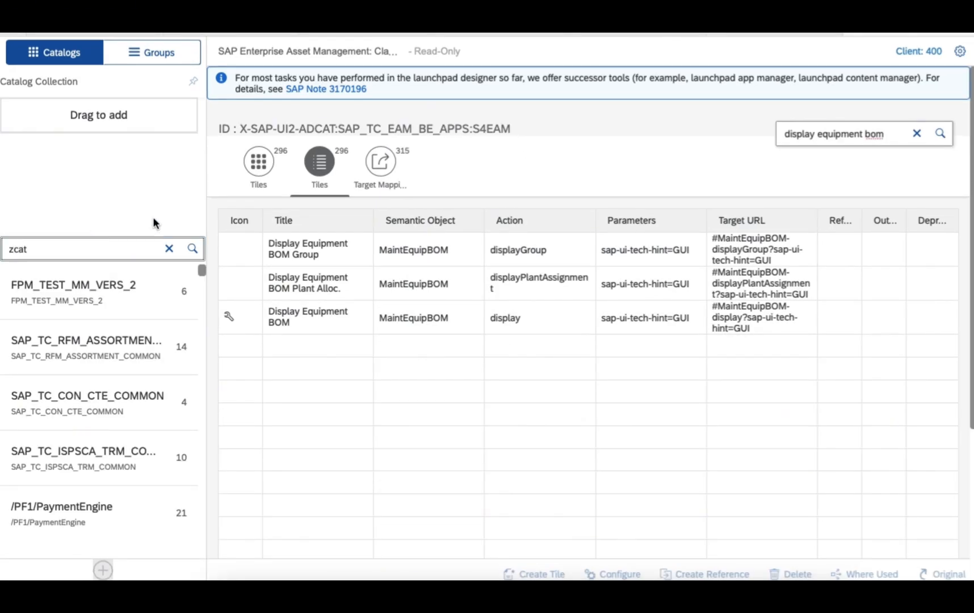
click(193, 250)
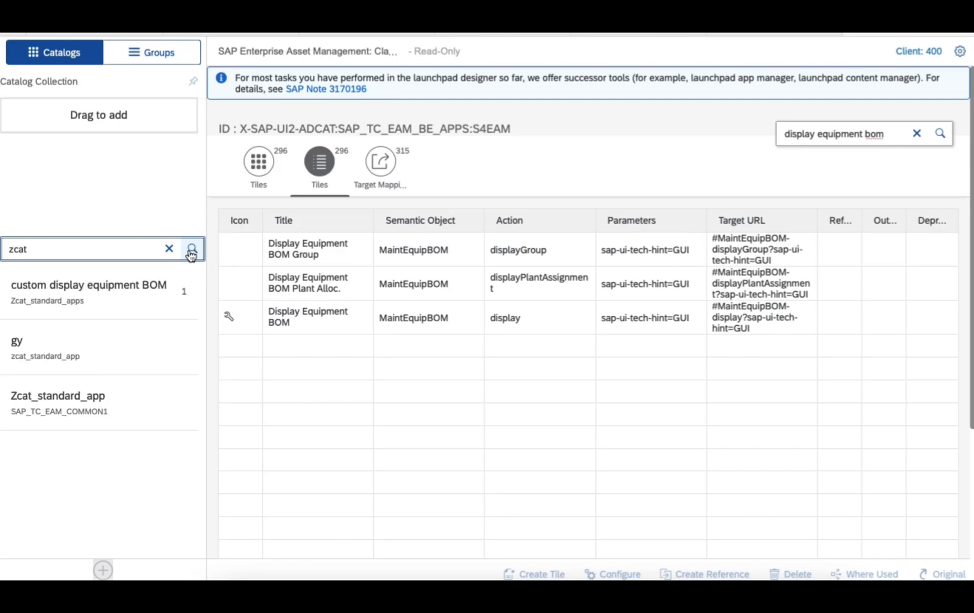
click(93, 288)
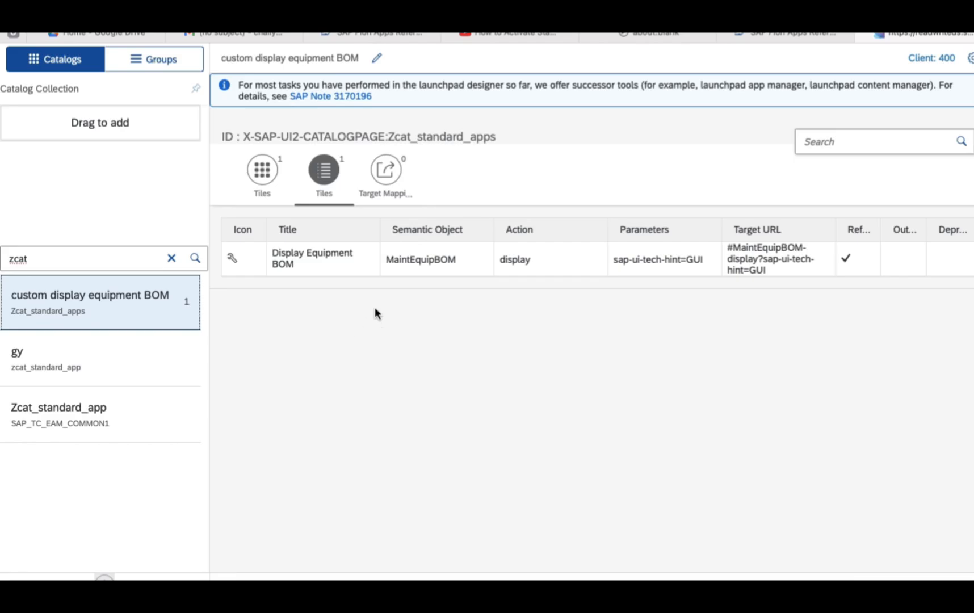
Step: Clear the catalog search and copy the technical catalog name SAP_TC_EAM_BE_APPS from the app details in the SAP Fiori Apps Reference Library
click(77, 263)
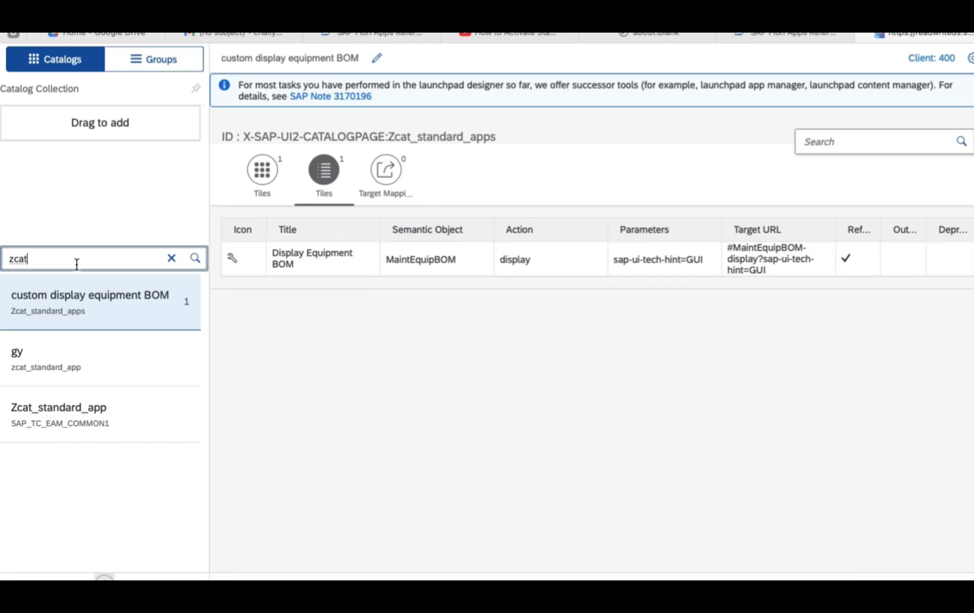
key(BackSpace)
key(BackSpace)
key(BackSpace)
key(BackSpace)
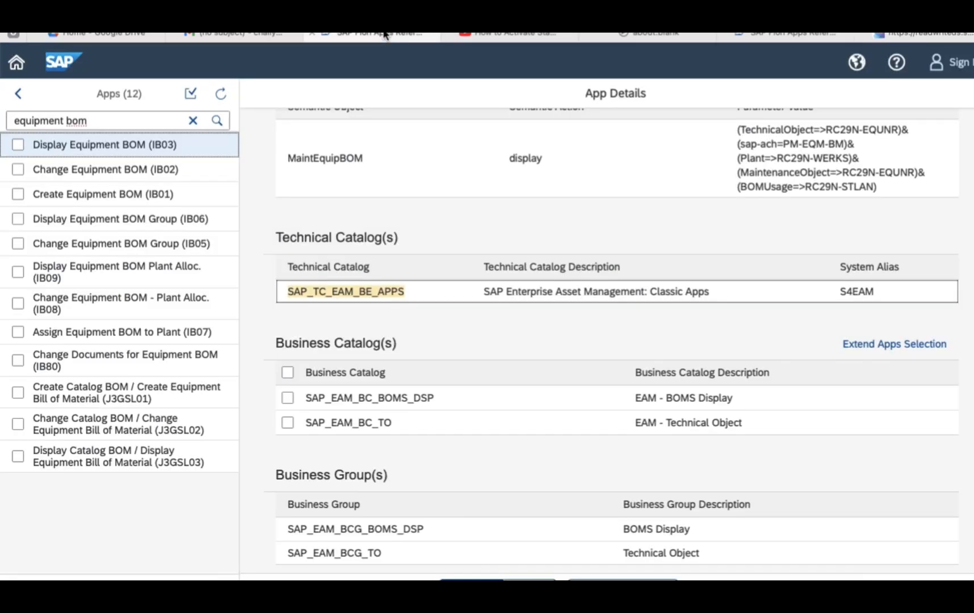
click(386, 35)
click(404, 291)
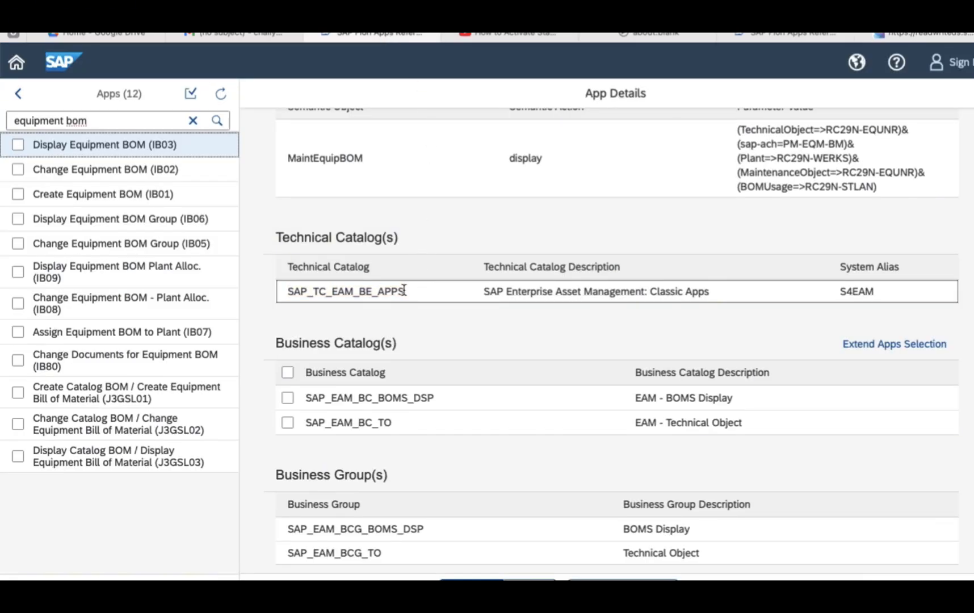
drag(405, 292, 282, 290)
key(ctrl+c)
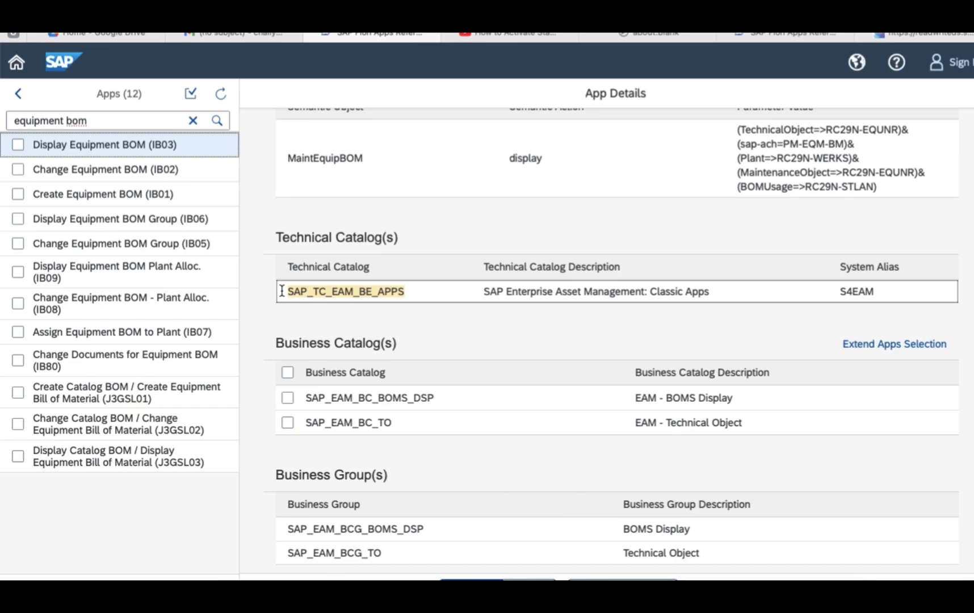
Step: Return to the launchpad designer, search the catalogs for SAP_TC_EAM_BE_APPS and open the SAP Enterprise Asset Management catalog
click(925, 35)
click(109, 258)
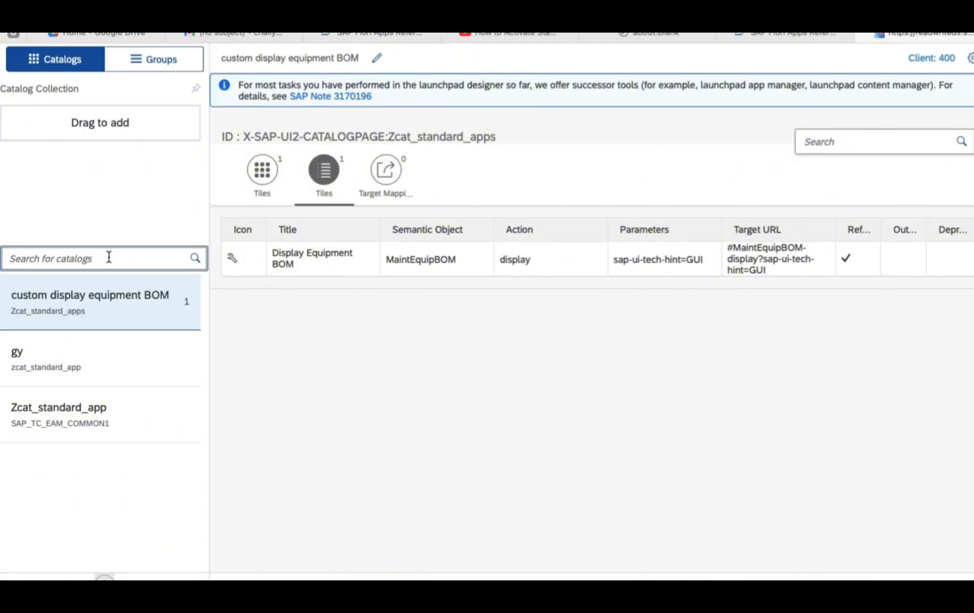
key(ctrl+v)
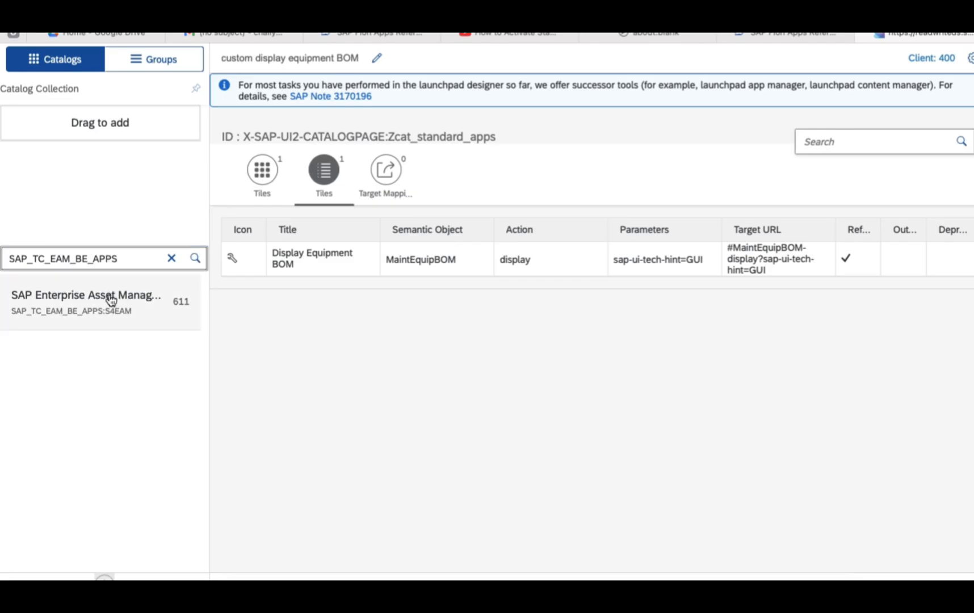
click(105, 300)
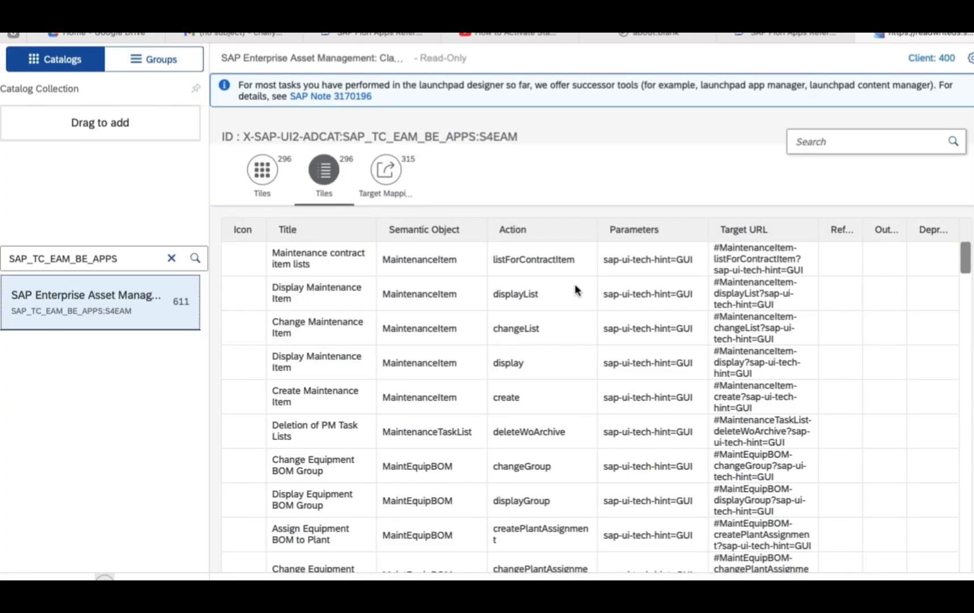
click(389, 178)
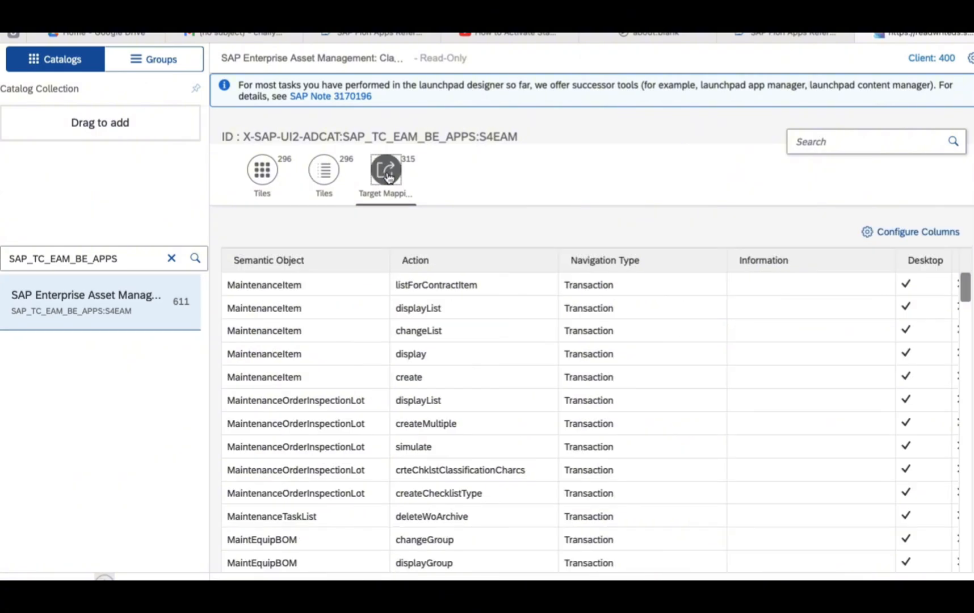
click(862, 148)
text(dis)
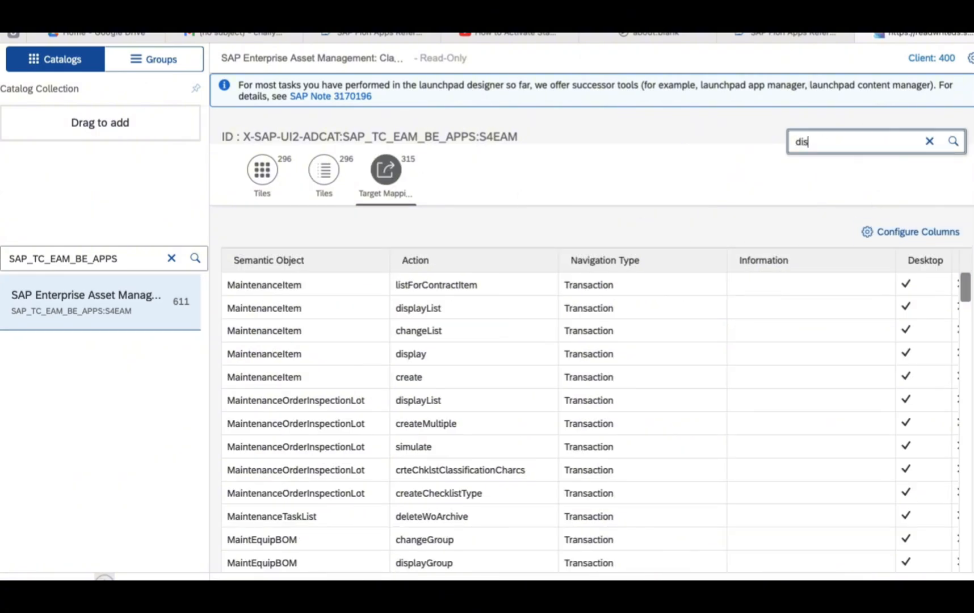
text(play equ)
key(BackSpace)
key(BackSpace)
key(BackSpace)
key(BackSpace)
key(BackSpace)
key(BackSpace)
key(BackSpace)
key(BackSpace)
key(BackSpace)
key(BackSpace)
key(BackSpace)
key(BackSpace)
click(324, 180)
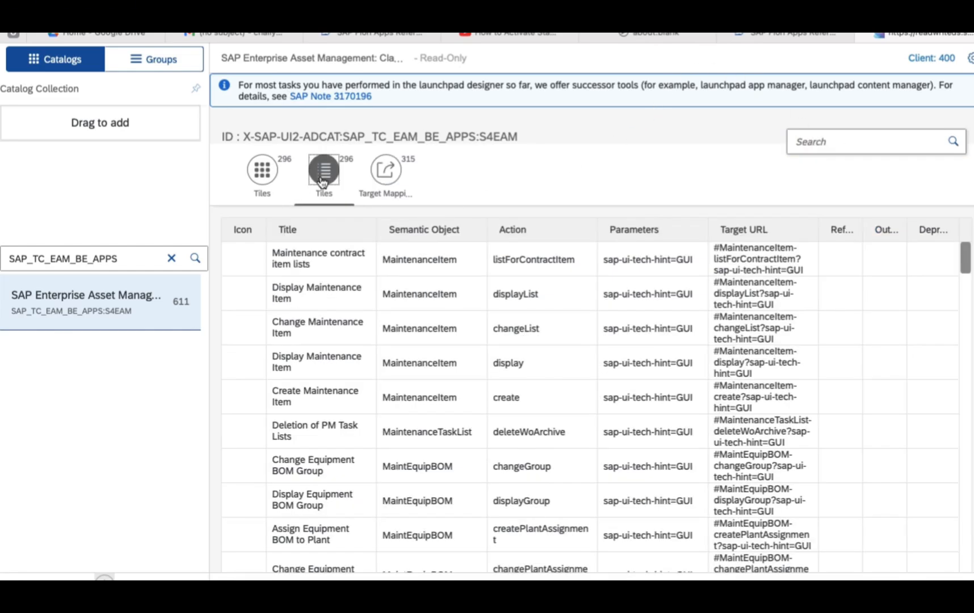
Step: Search the catalog's tiles for "display equipment bom" and select the Display Equipment BOM tile
click(829, 147)
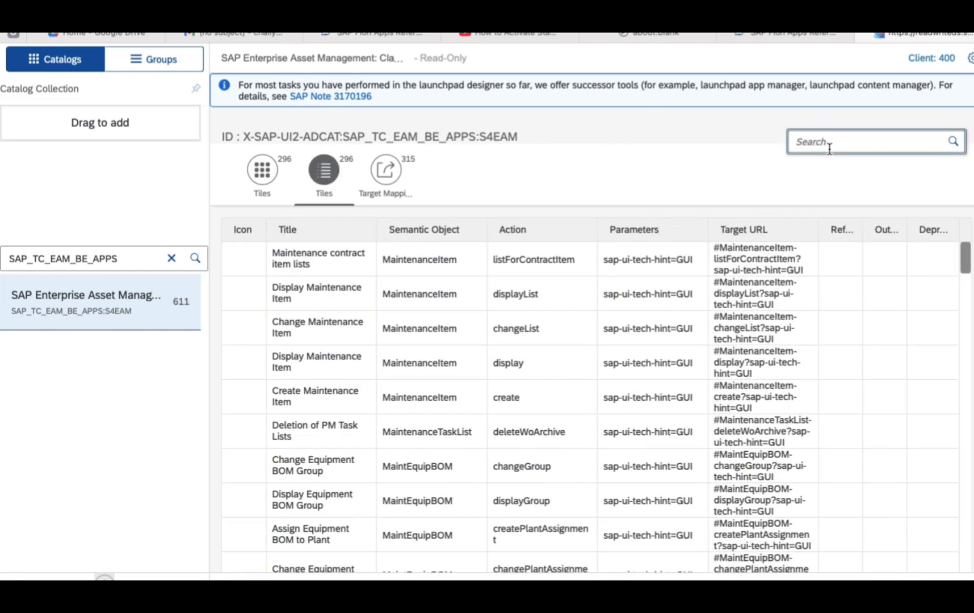
text(display equipm)
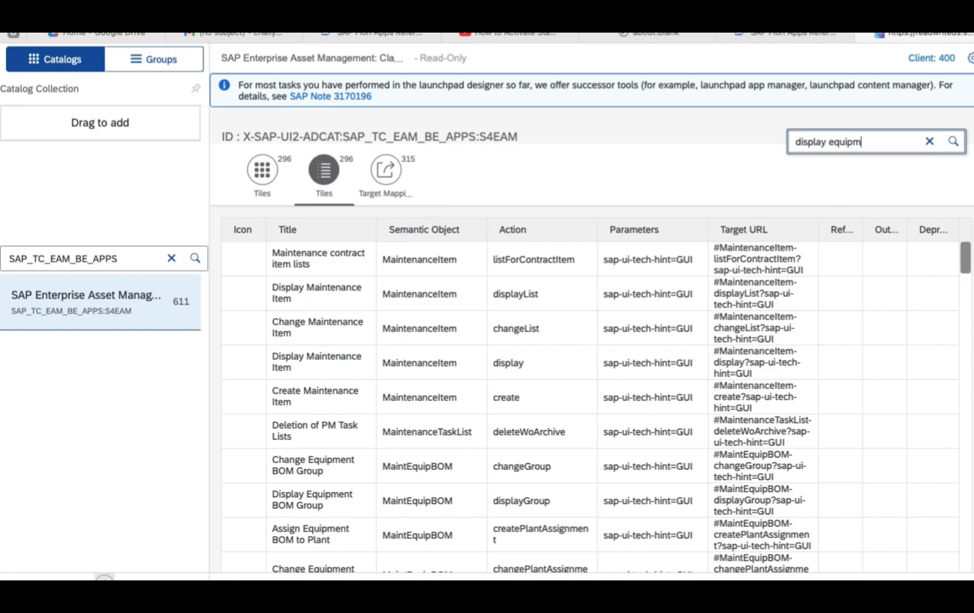
text(ent list)
key(Return)
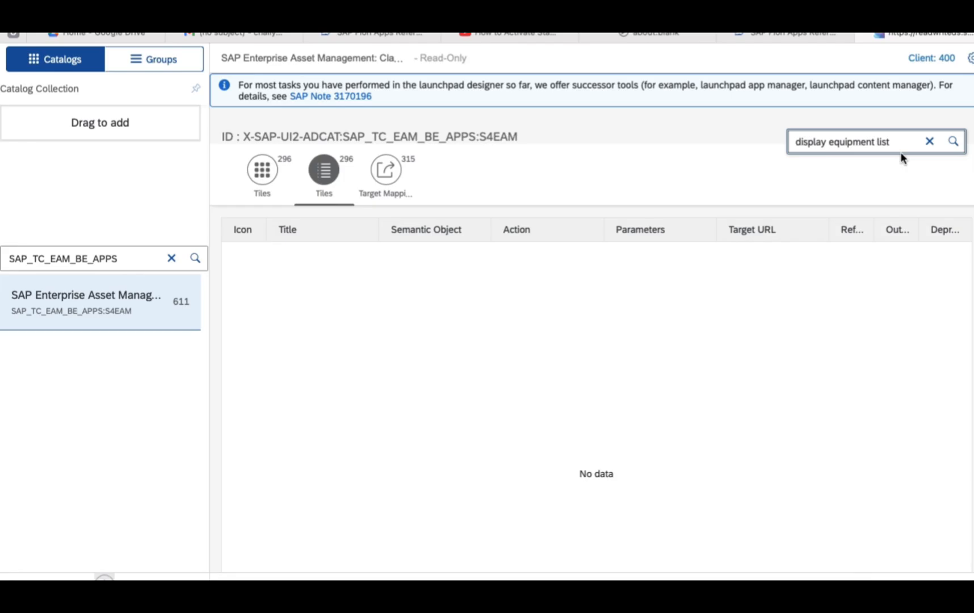
key(BackSpace)
key(BackSpace)
key(BackSpace)
key(BackSpace)
text(bom)
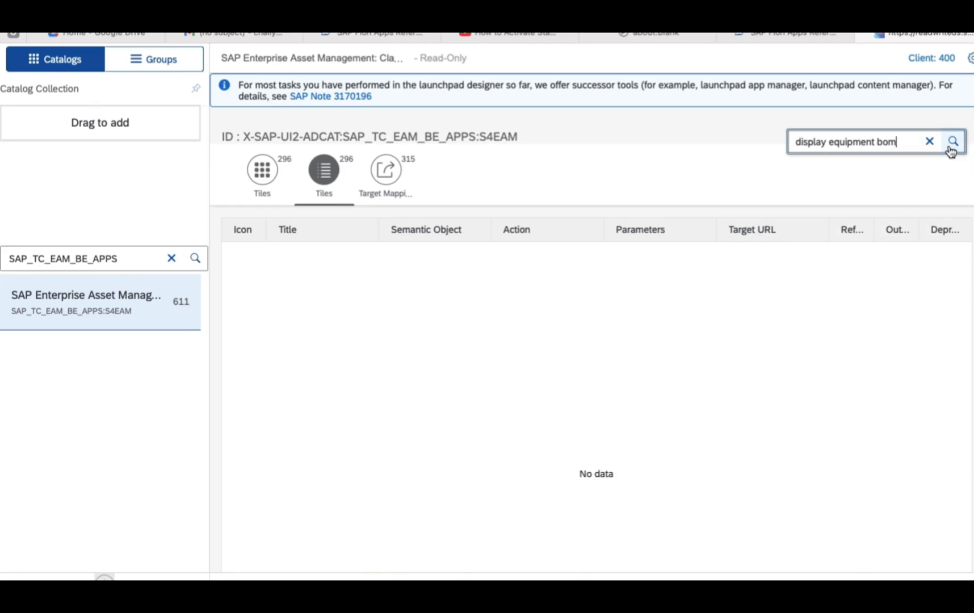
click(950, 148)
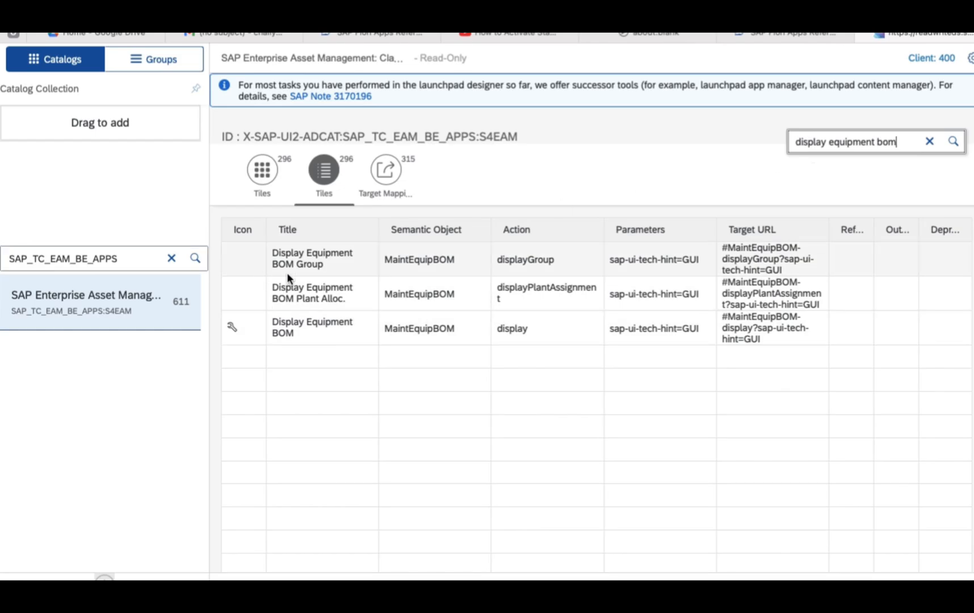
click(255, 331)
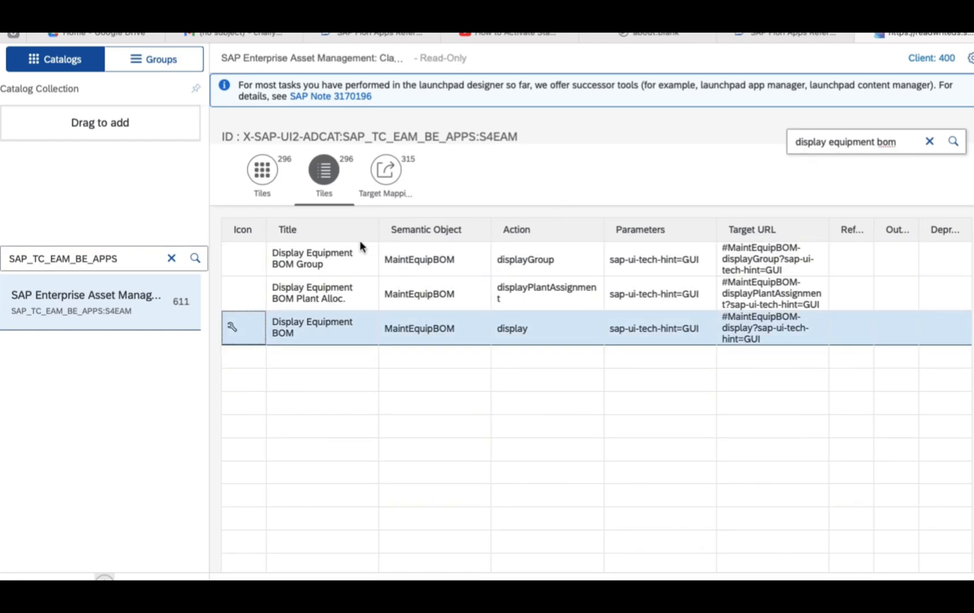
Step: Compare the Display Equipment BOM tile's semantic object and action with the catalog's filtered target mappings
click(384, 177)
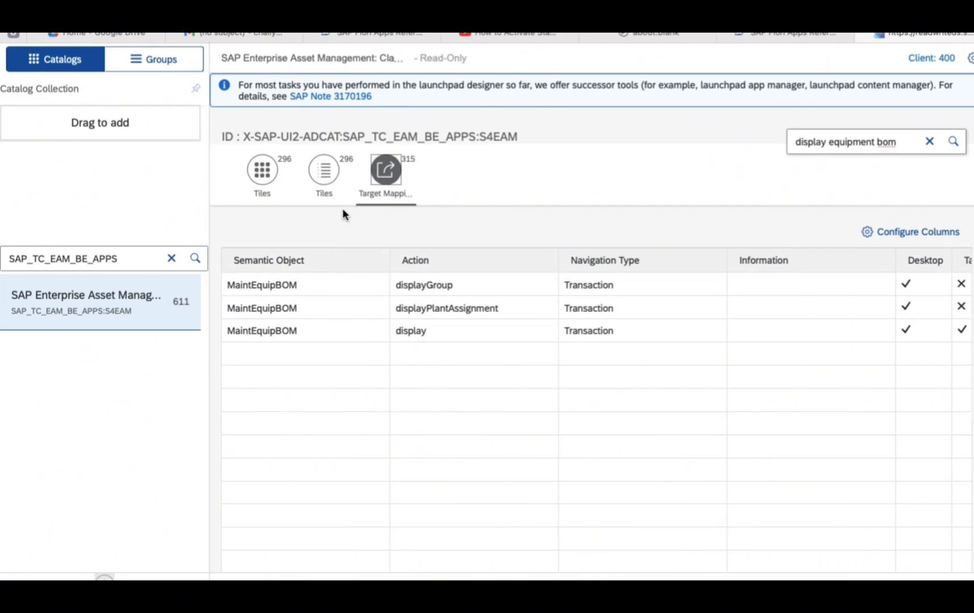
click(322, 177)
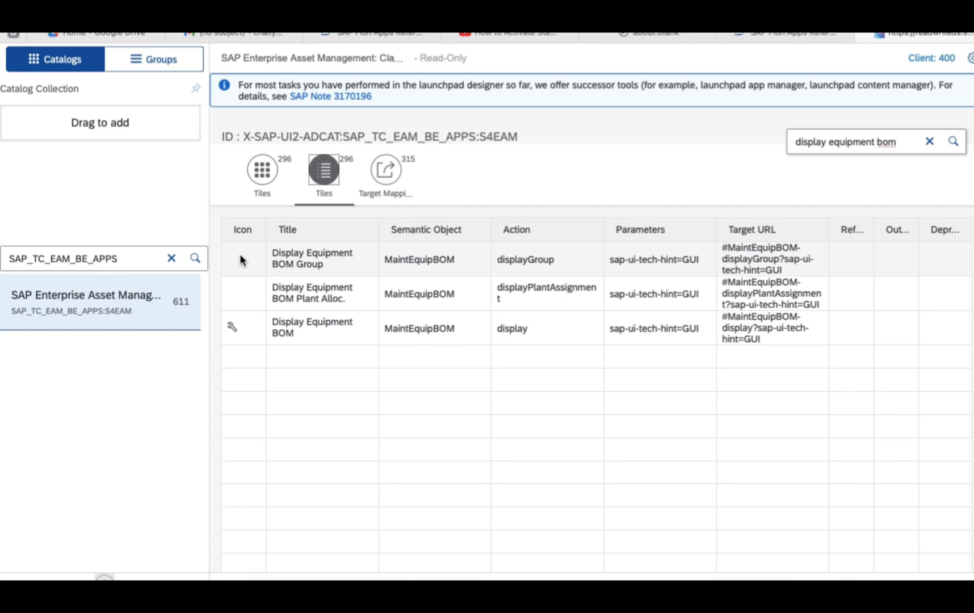
click(388, 177)
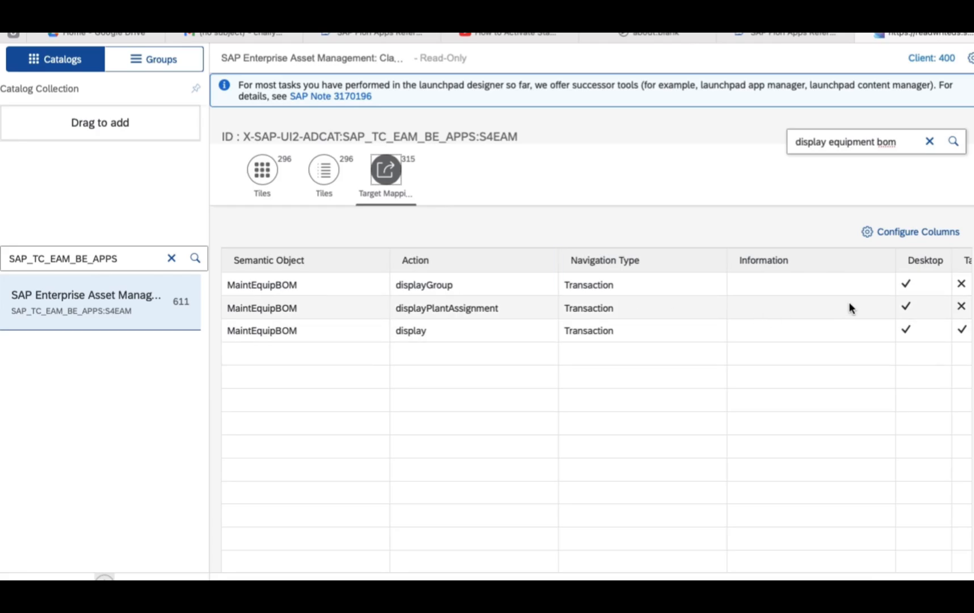
click(321, 171)
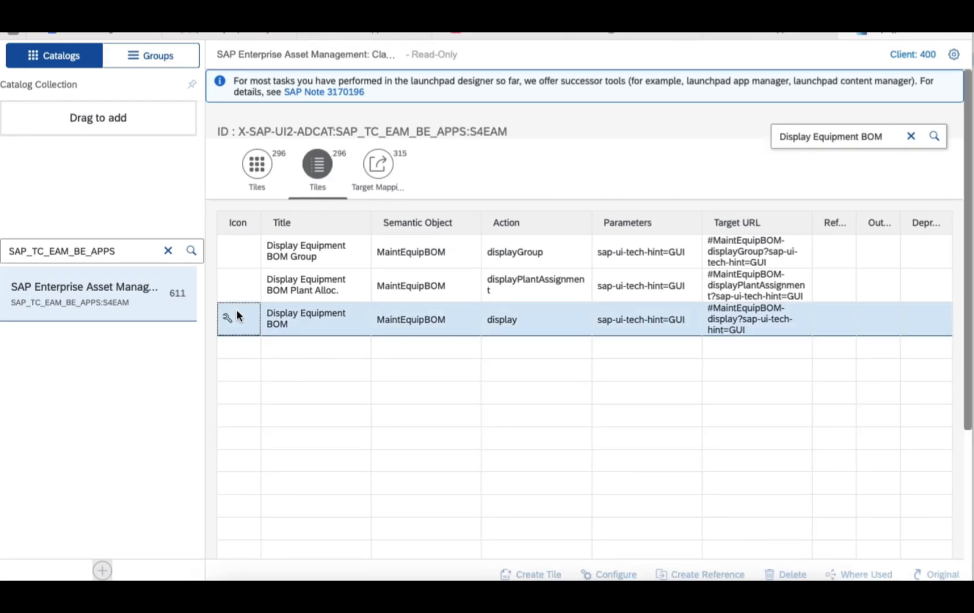
click(307, 317)
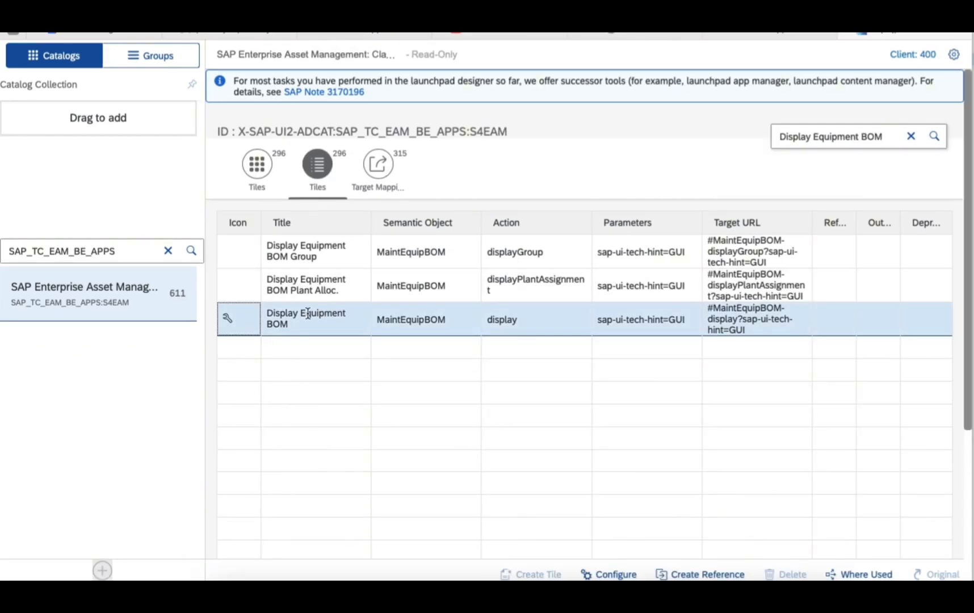
click(375, 170)
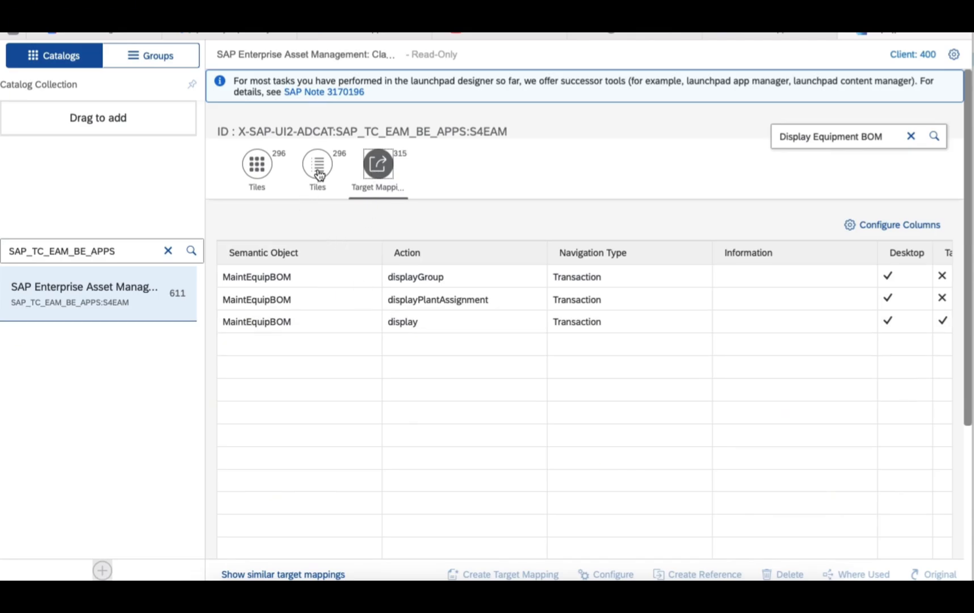
click(319, 174)
Step: Create a reference of the MaintEquipBOM display target mapping in the custom display equipment BOM catalog (Zcat_standard_apps)
click(390, 173)
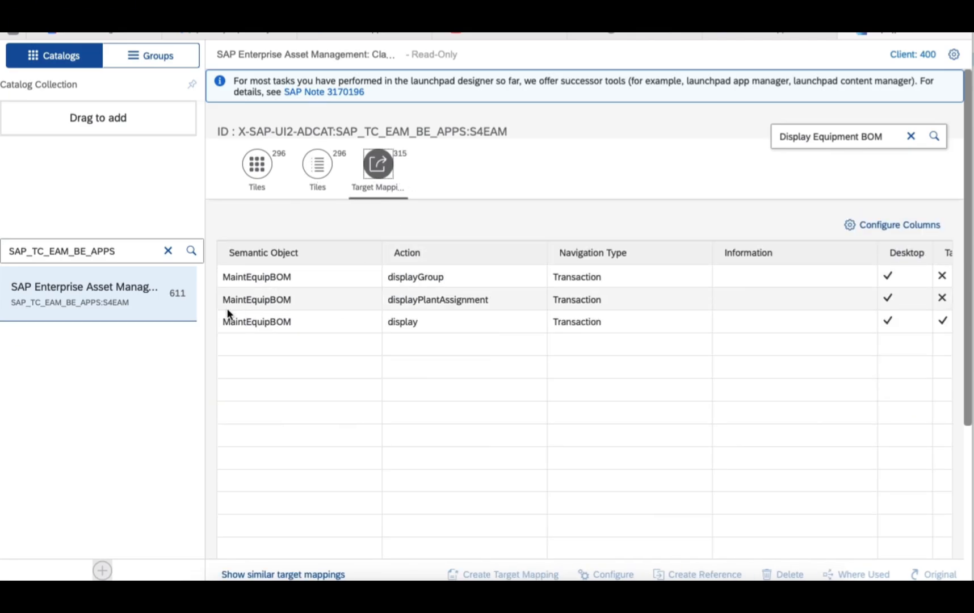
click(220, 321)
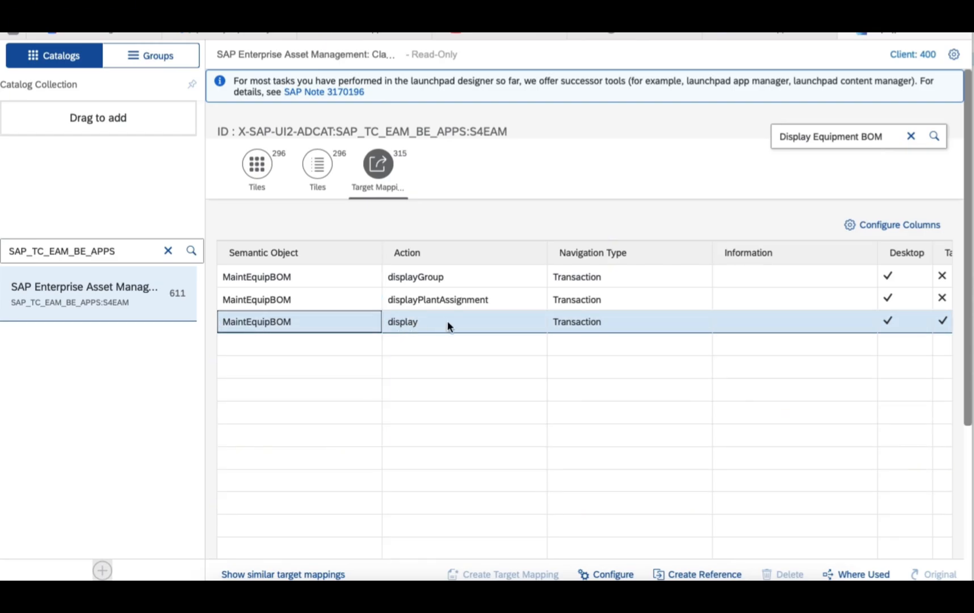
click(689, 577)
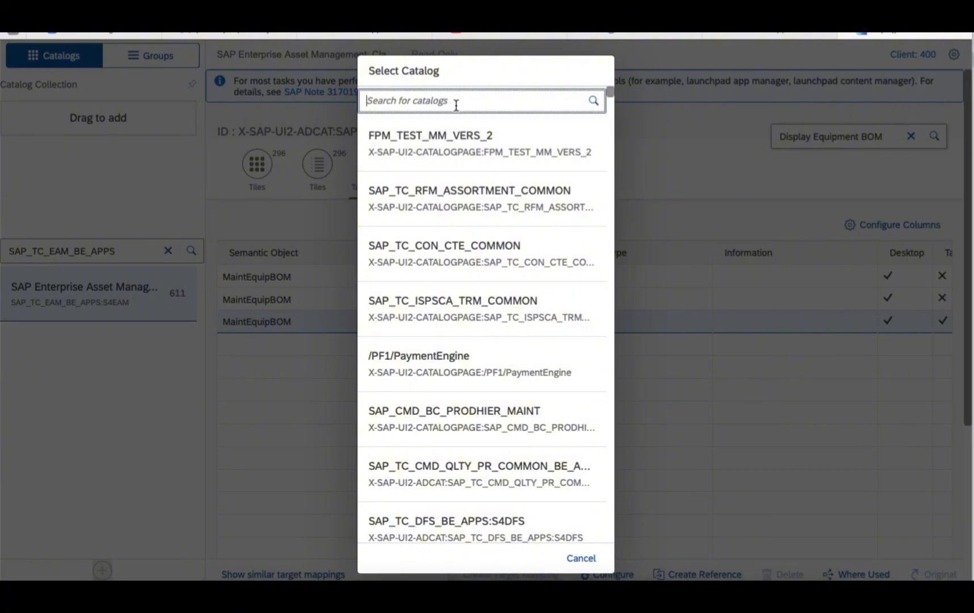
text(Z)
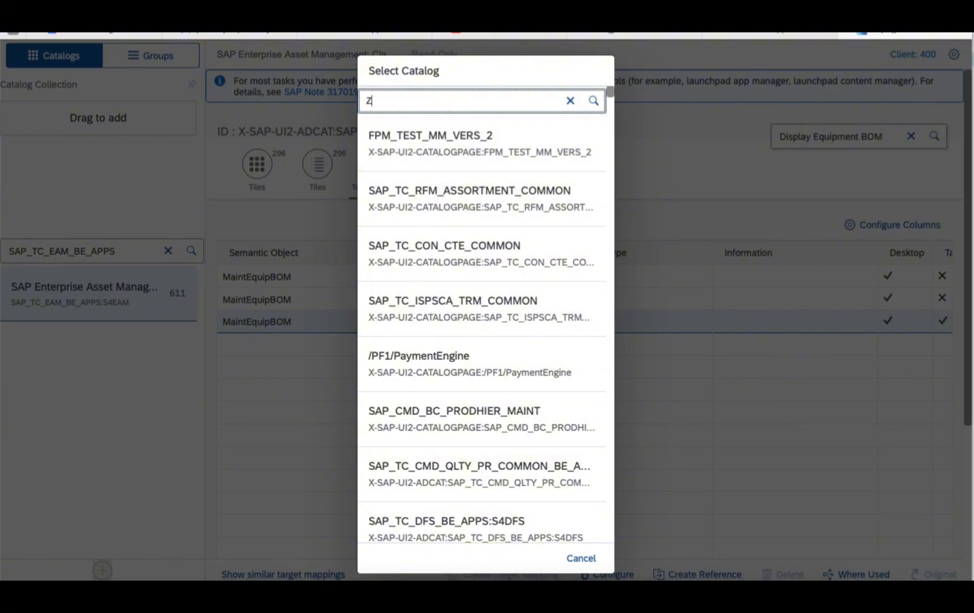
text(cat)
click(593, 101)
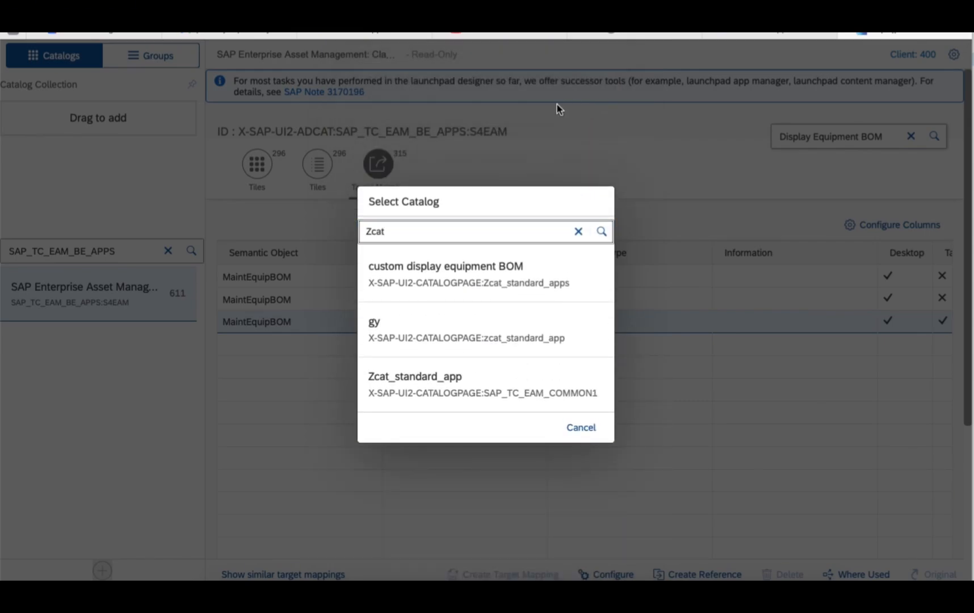
click(465, 284)
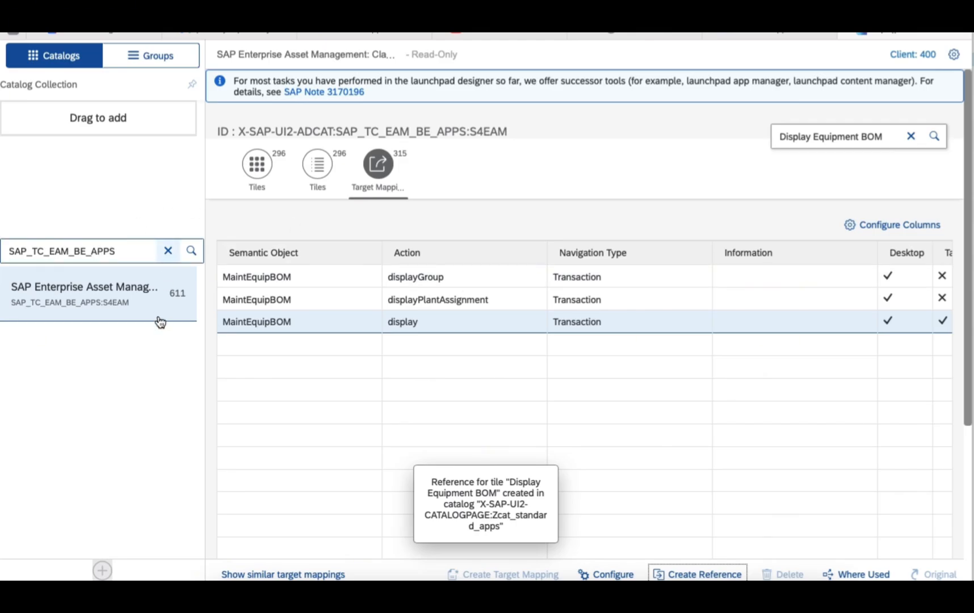
Step: Find the Zcat_standard_apps catalog by searching for "zcat" and open it to check its target mapping
click(168, 253)
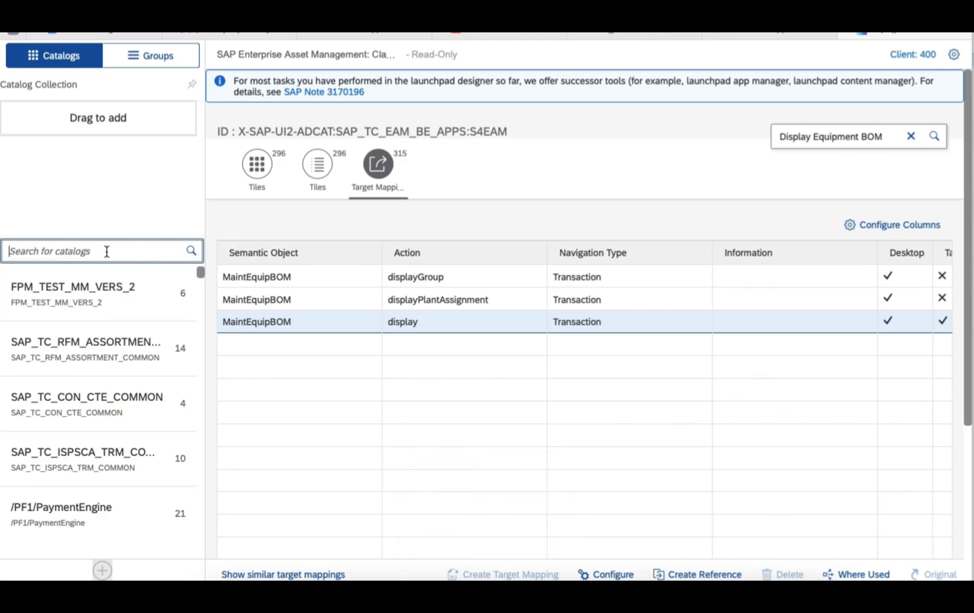
text(zcat)
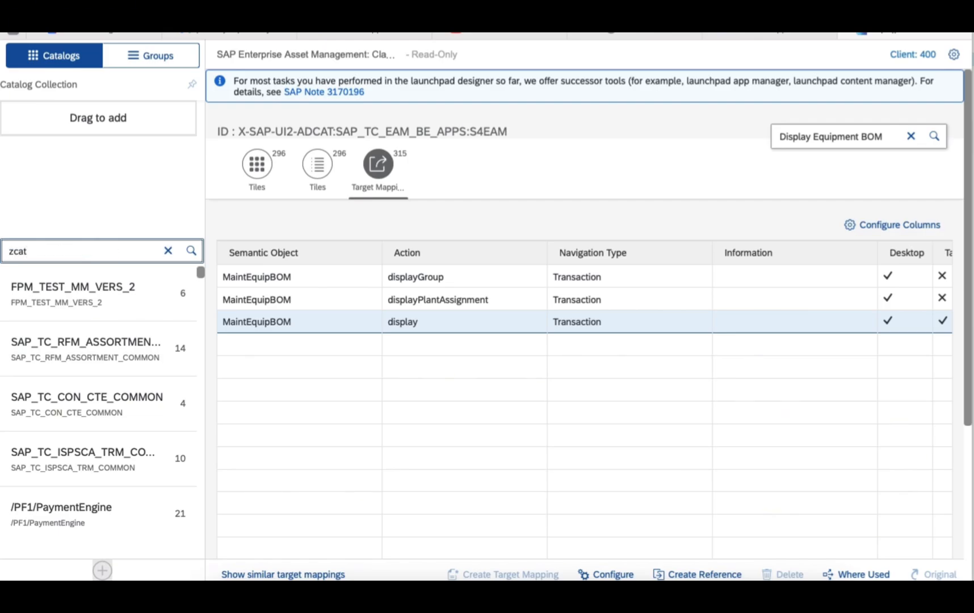
click(191, 251)
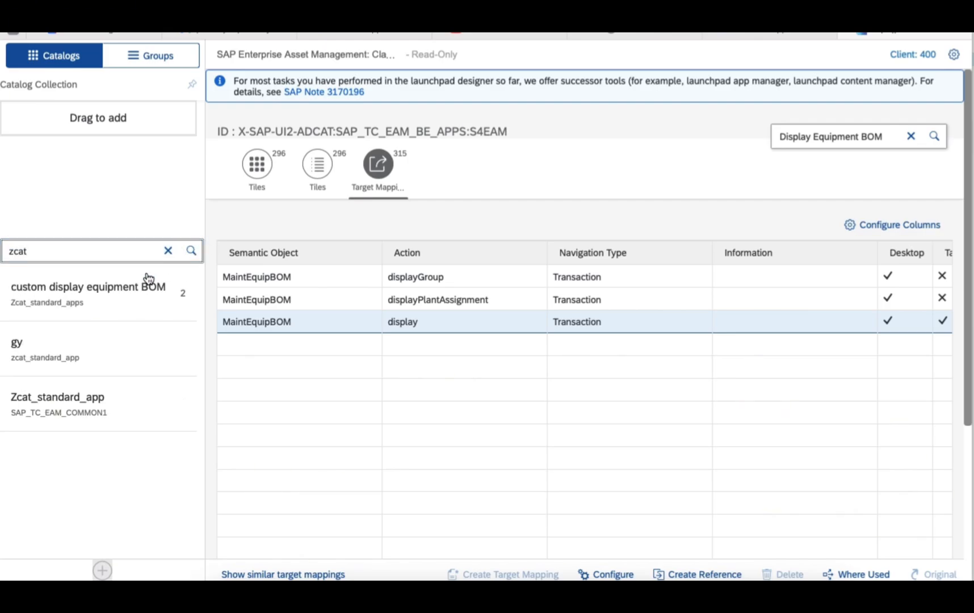
click(72, 294)
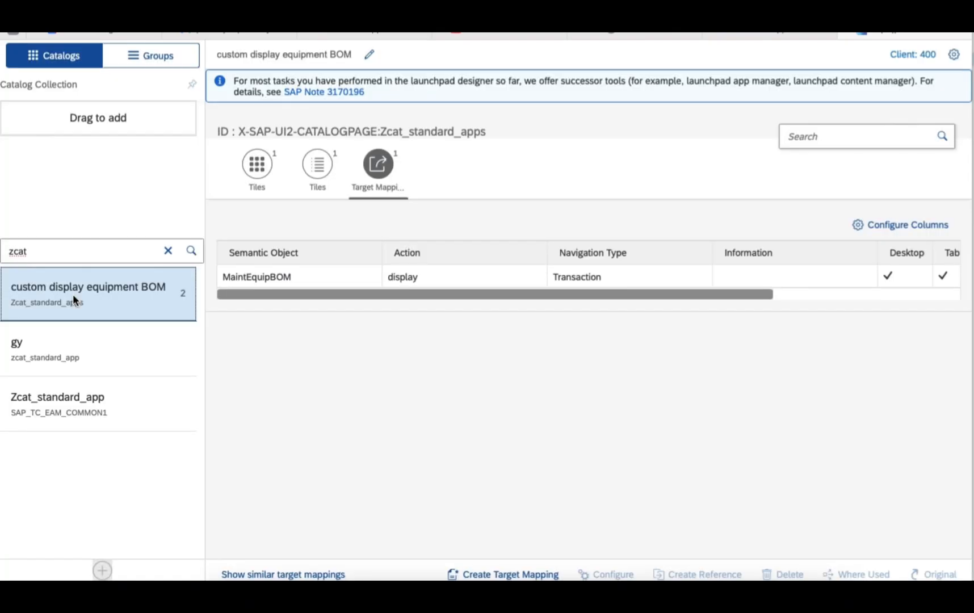
Step: Check the referenced tile and target mapping in the custom display equipment BOM catalog
click(321, 166)
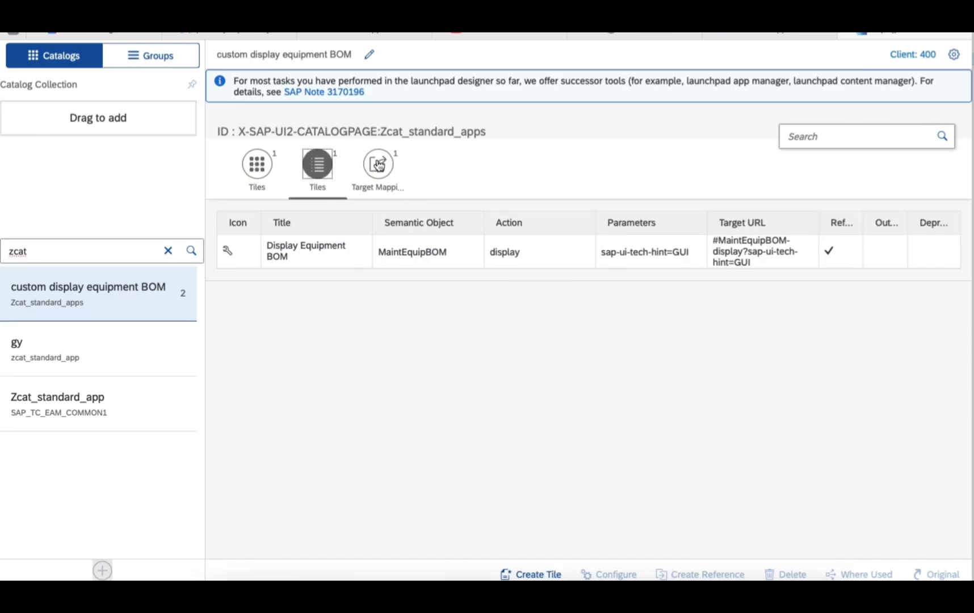
click(378, 166)
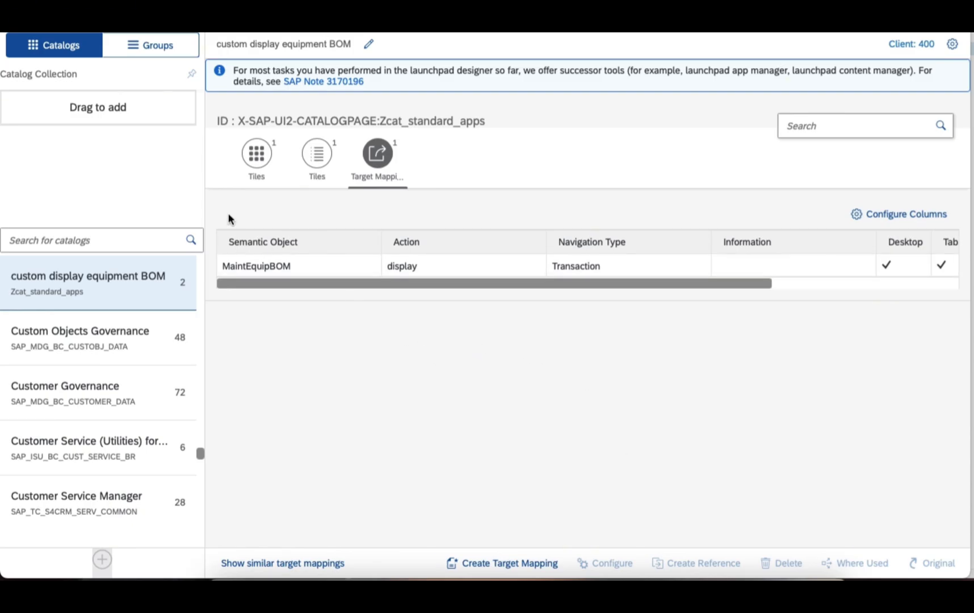
Step: Start creating a new launchpad group with the title "display bom"
click(160, 43)
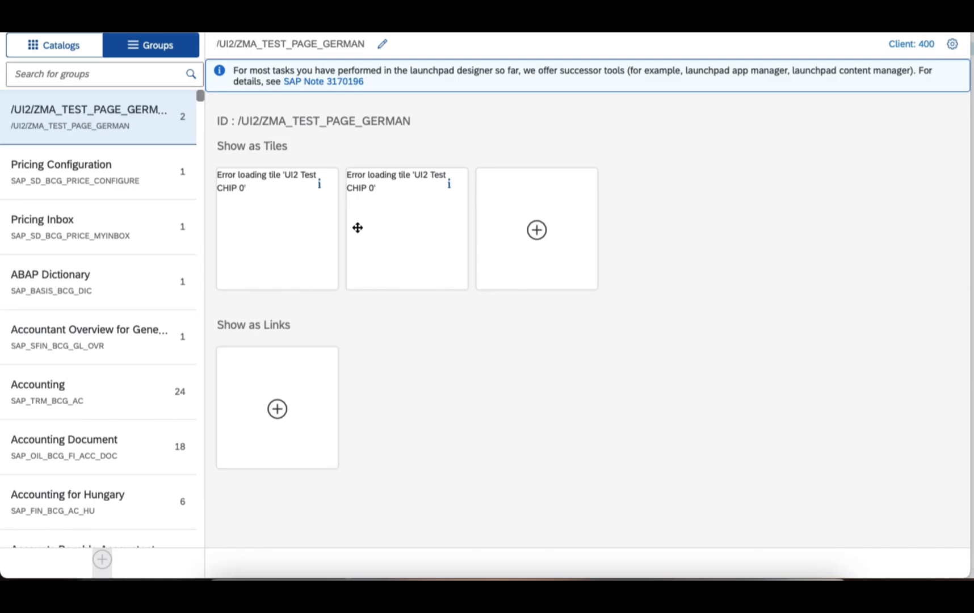
click(148, 71)
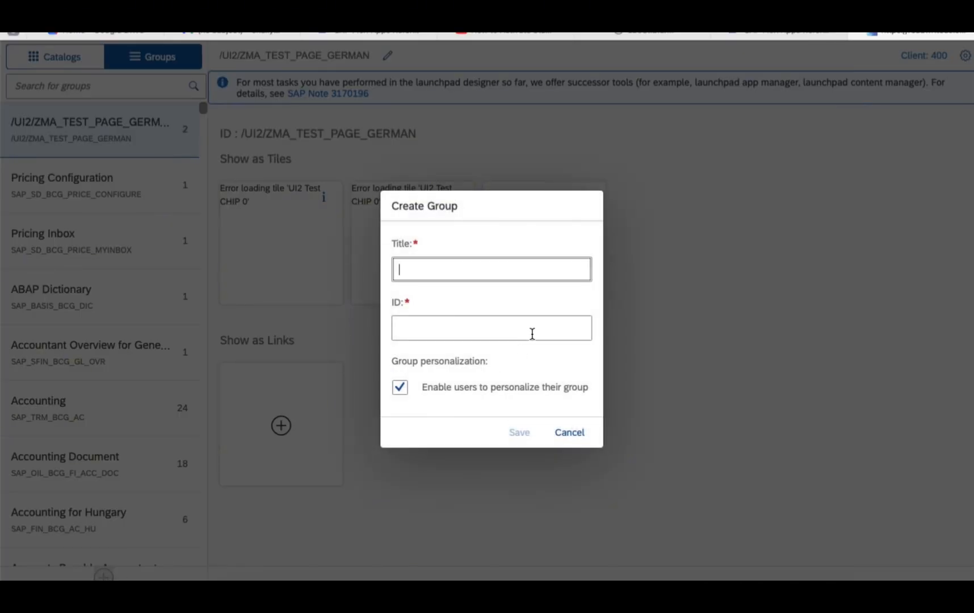
click(502, 269)
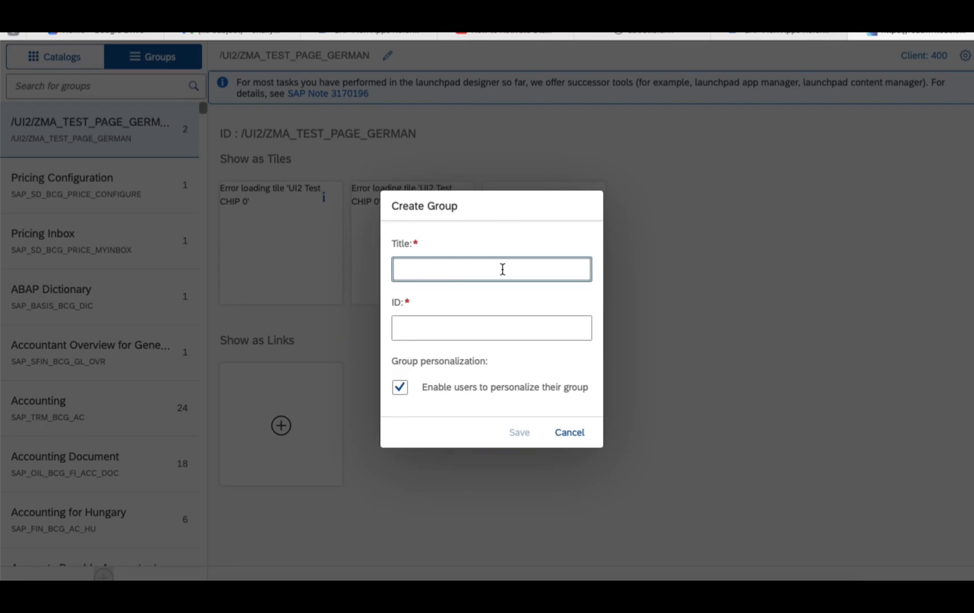
text(d)
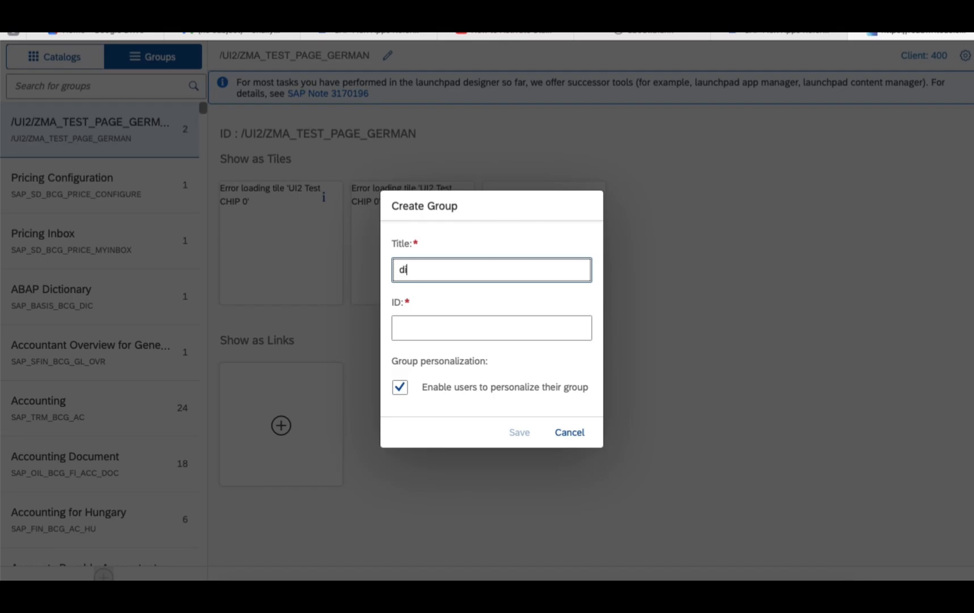
text(ispla)
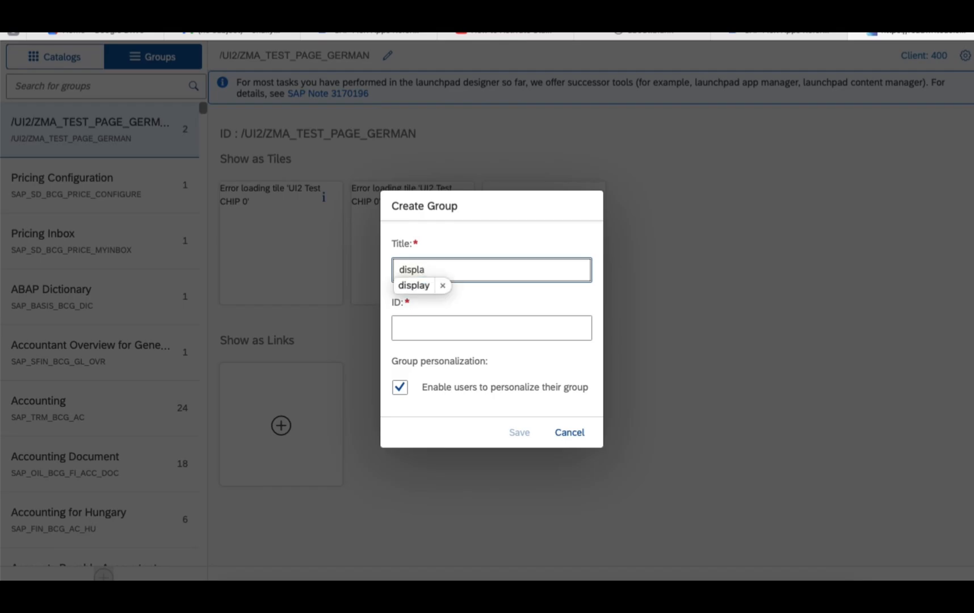
text(y bom)
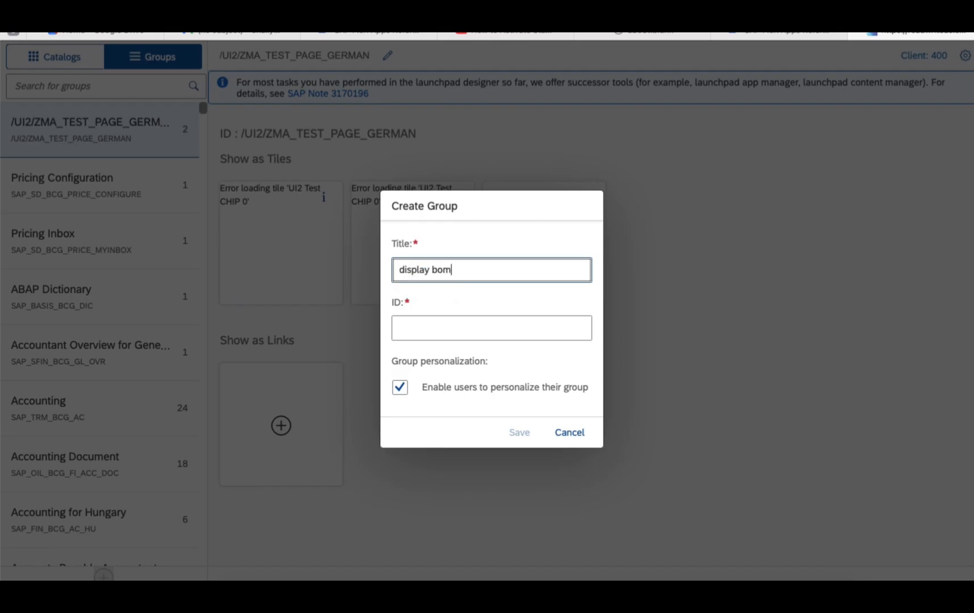
Step: Set the new group's ID to zgrp_standard_apps and save the group with user personalization enabled
click(490, 322)
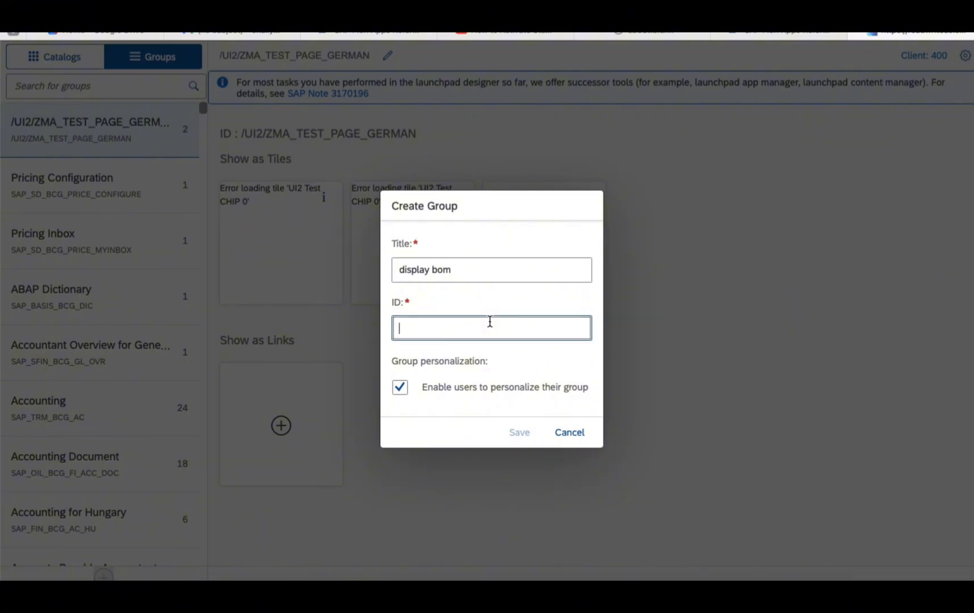
click(398, 35)
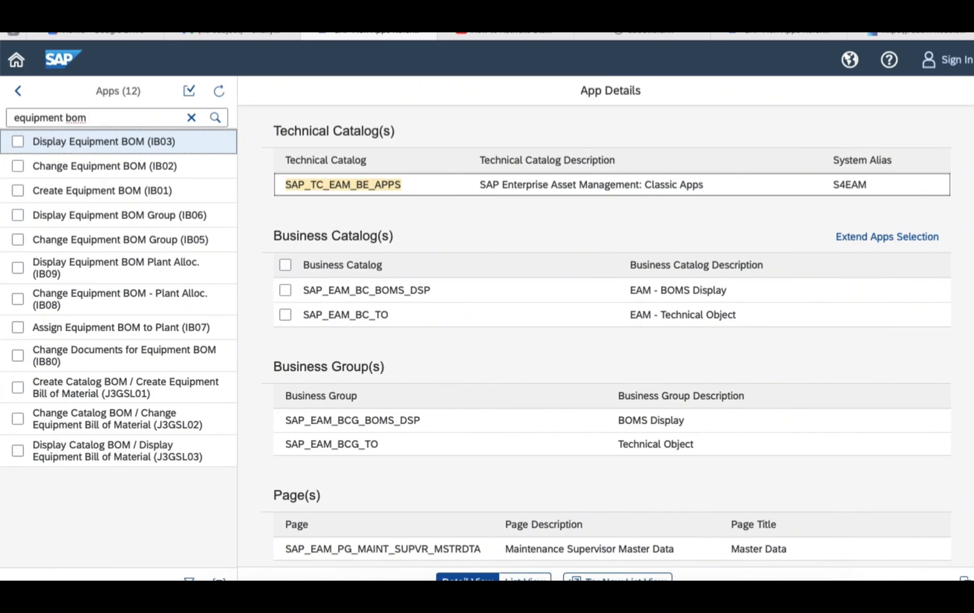
click(909, 36)
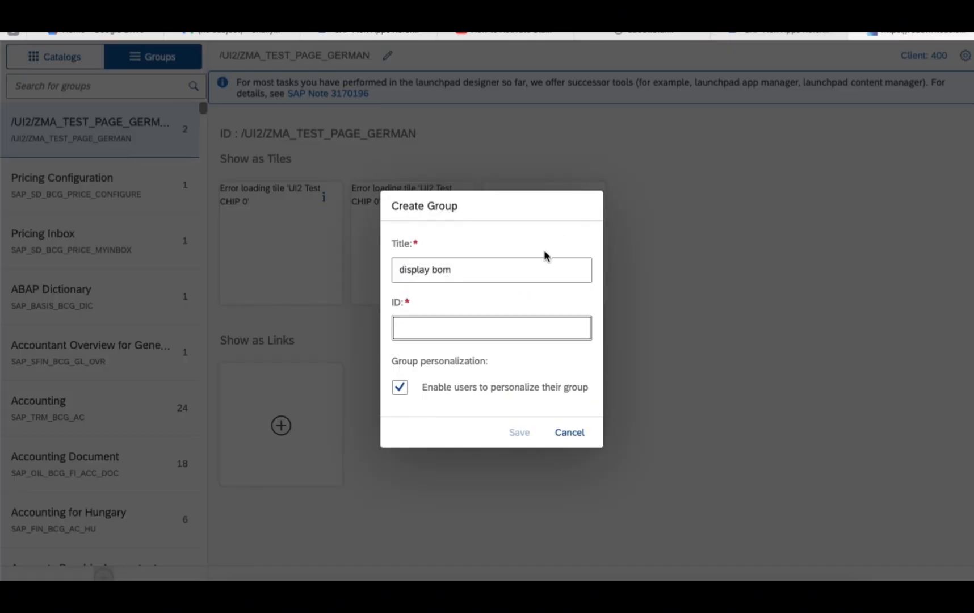
text(zgrp)
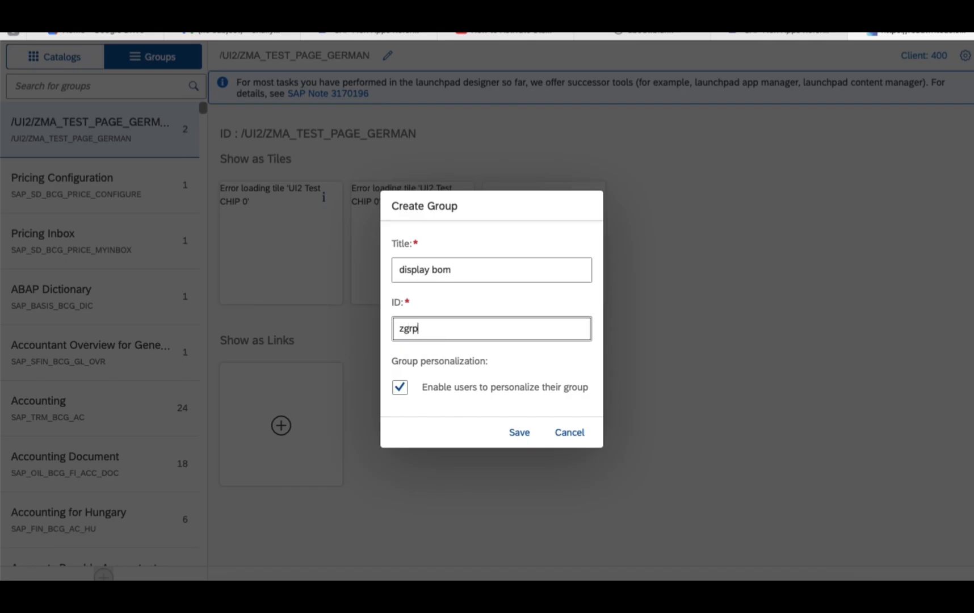
text(_)
text(standard_apps)
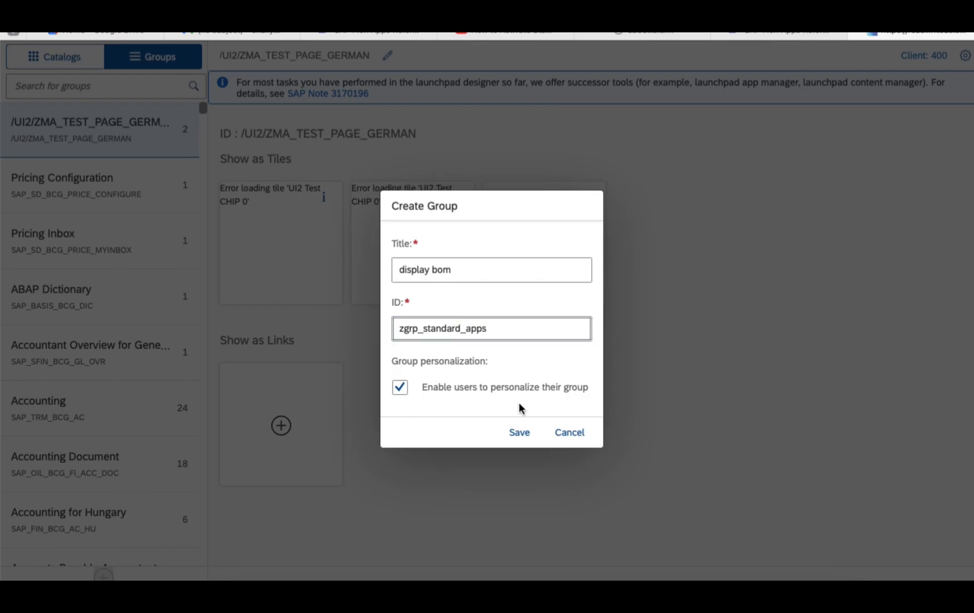
click(518, 430)
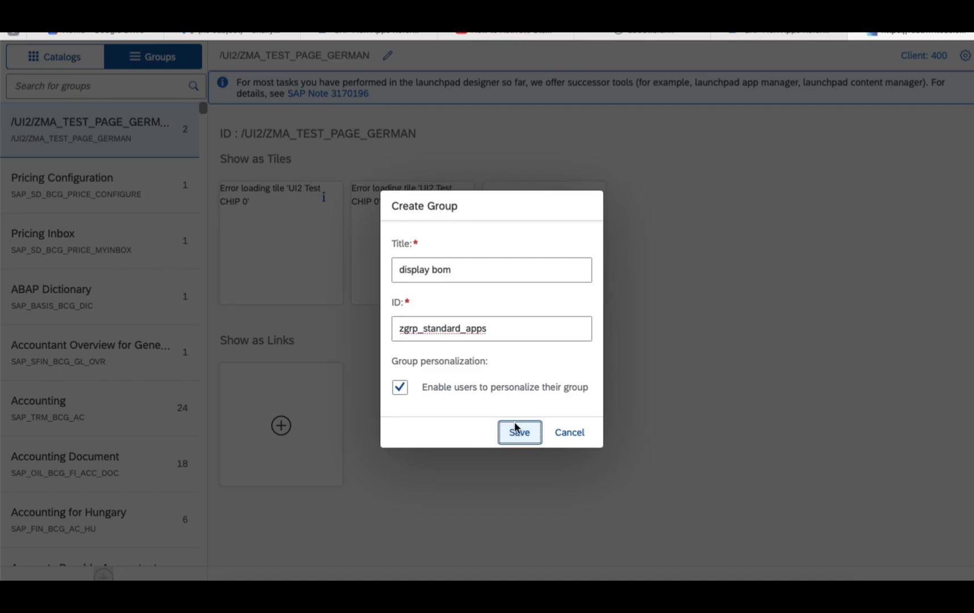
click(517, 431)
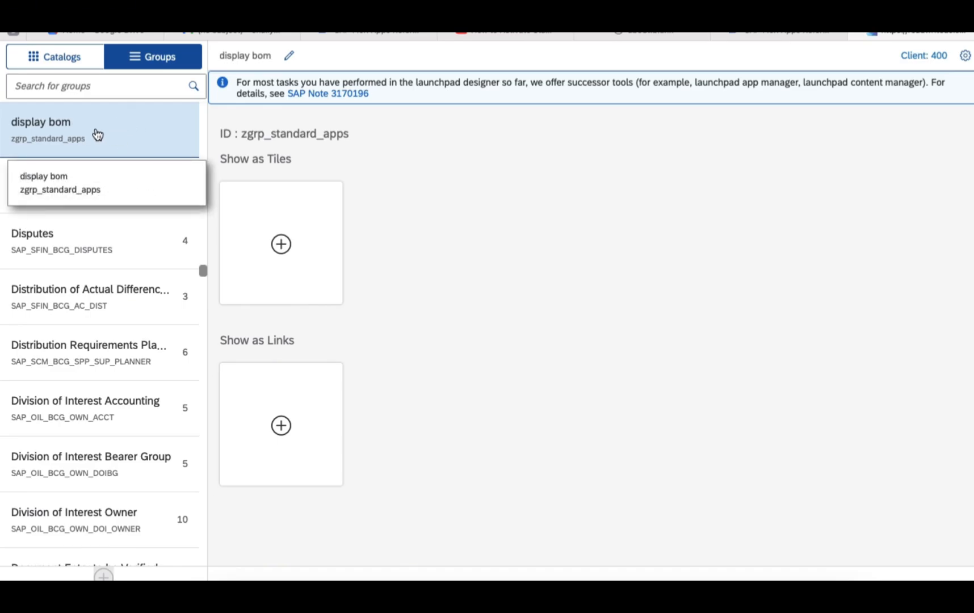
Step: Add the Display Equipment BOM tile from the custom display equipment BOM catalog (Zcat_standard_apps) to the display bom group
click(281, 245)
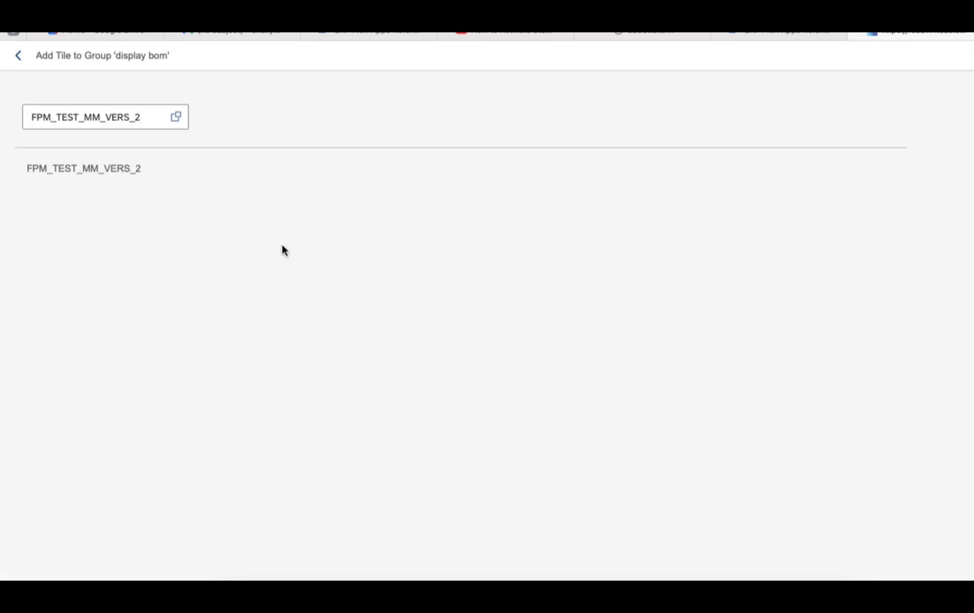
click(176, 116)
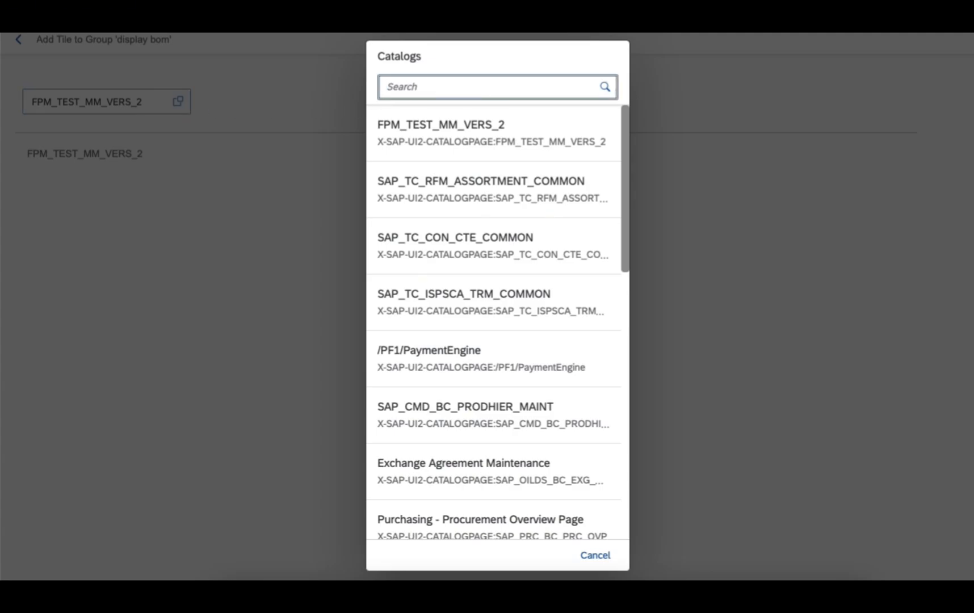
text(zcat)
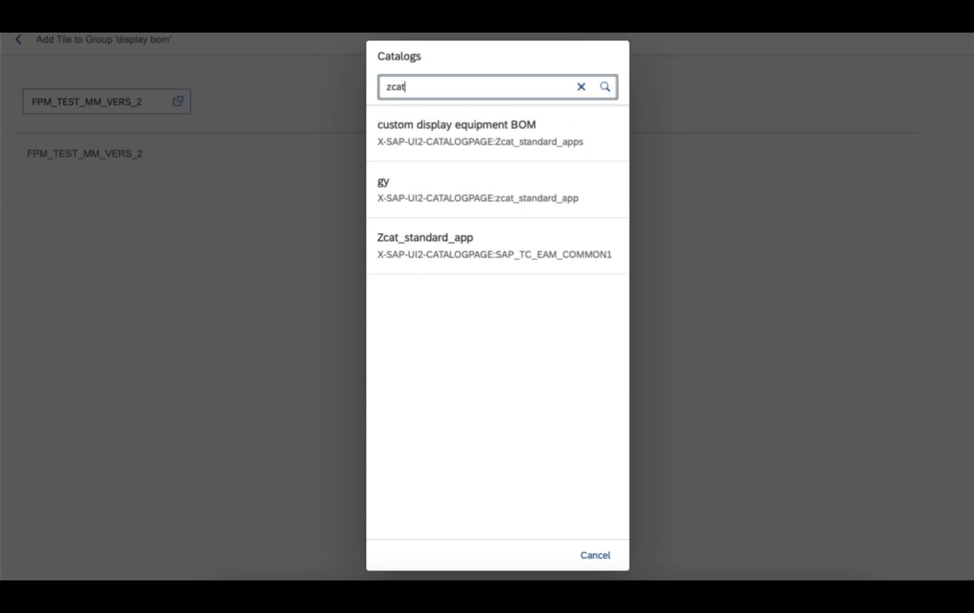
click(415, 150)
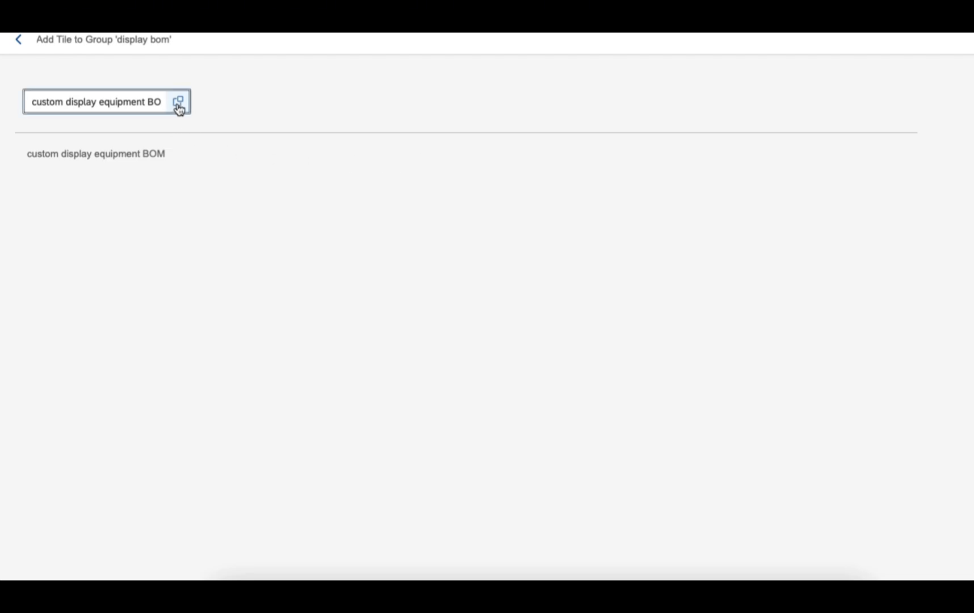
click(158, 145)
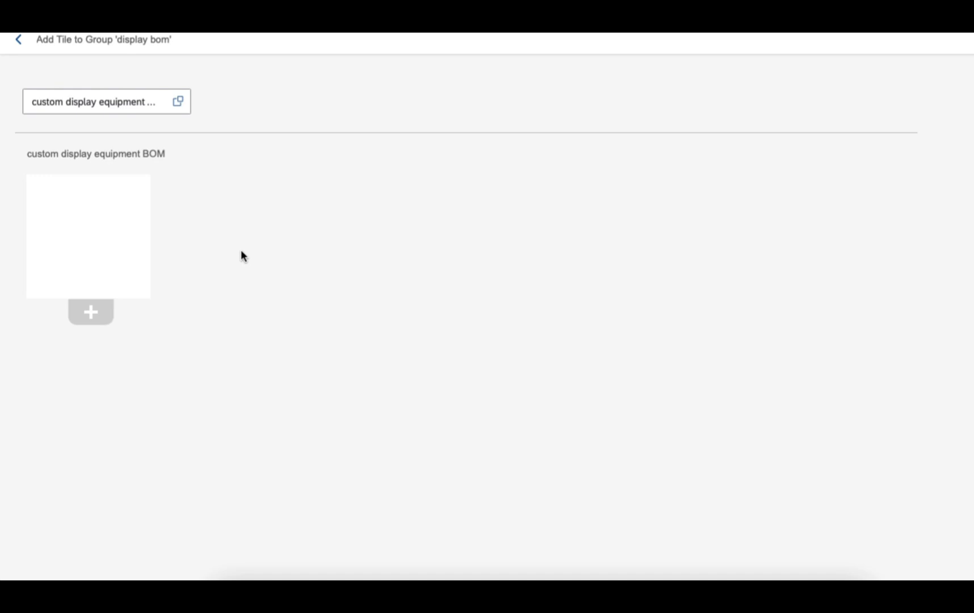
click(91, 312)
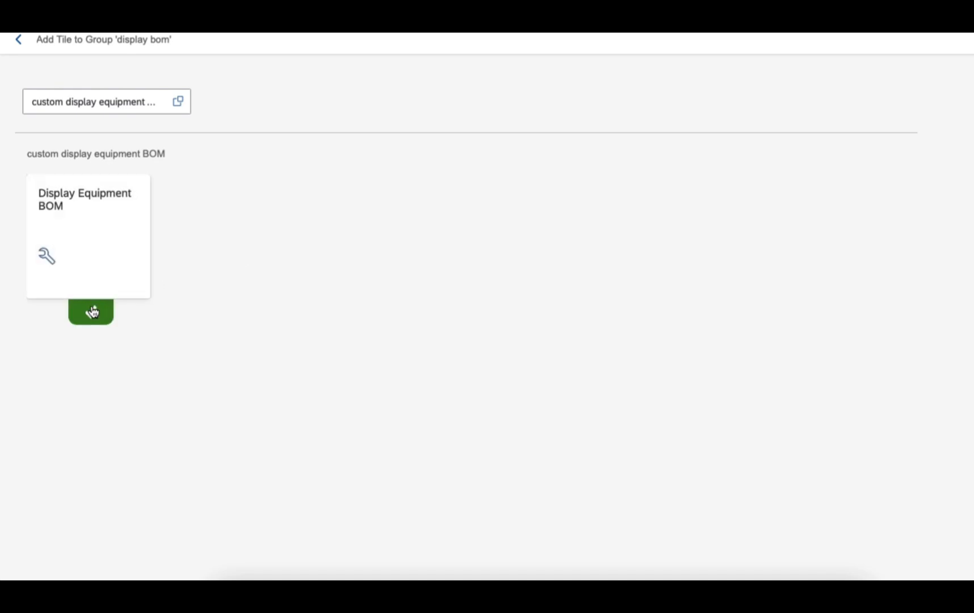
click(19, 39)
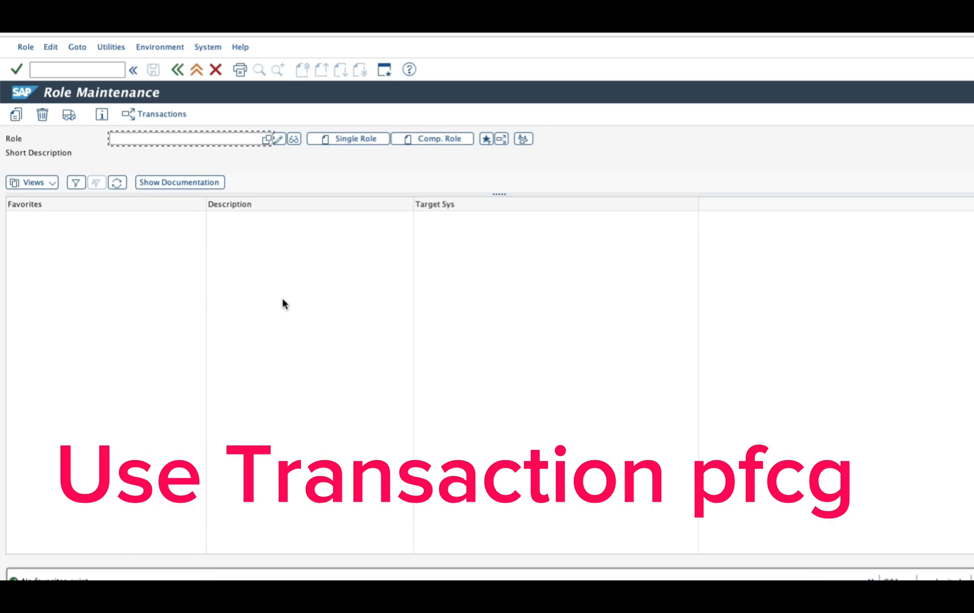
Step: In SAP GUI Role Maintenance, create the single role Zrole11_standard_apps, save it and open its role menu
text(Z)
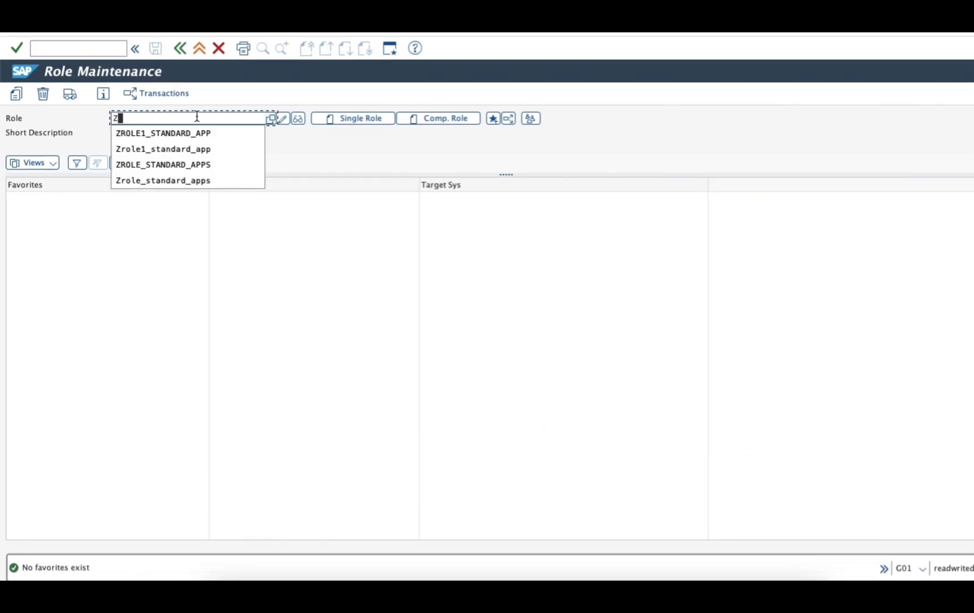
text(role11)
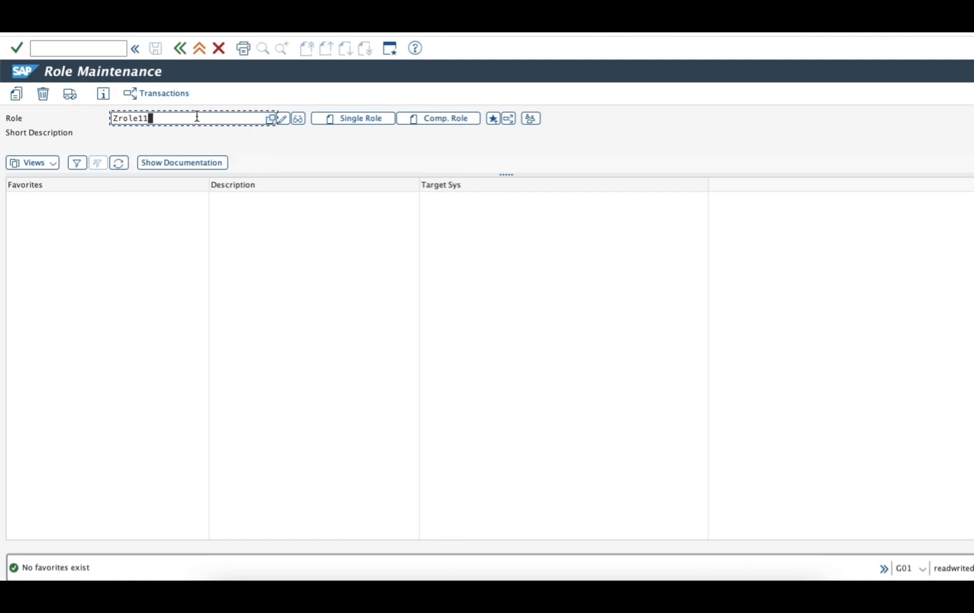
text(_standard_apps)
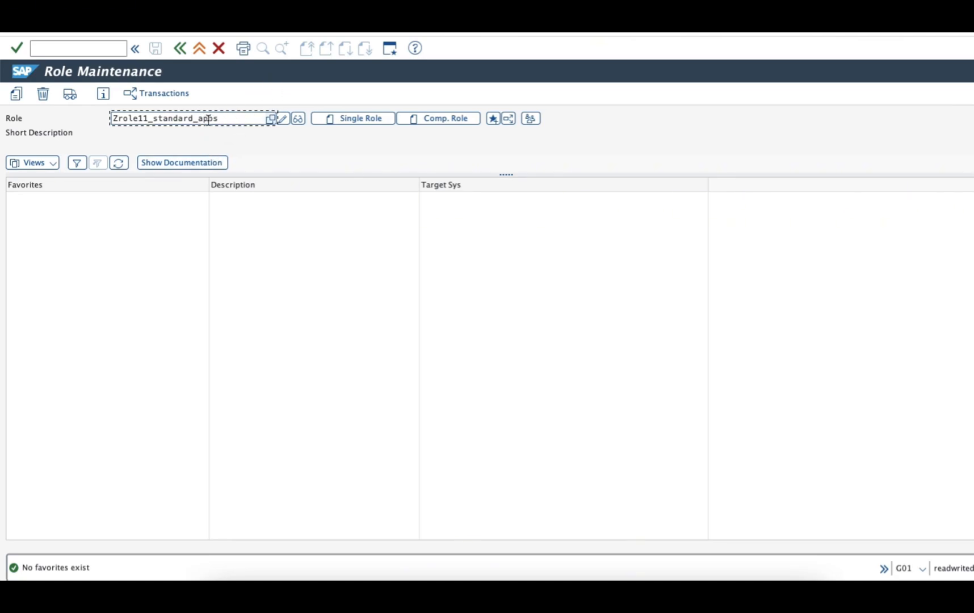
click(350, 122)
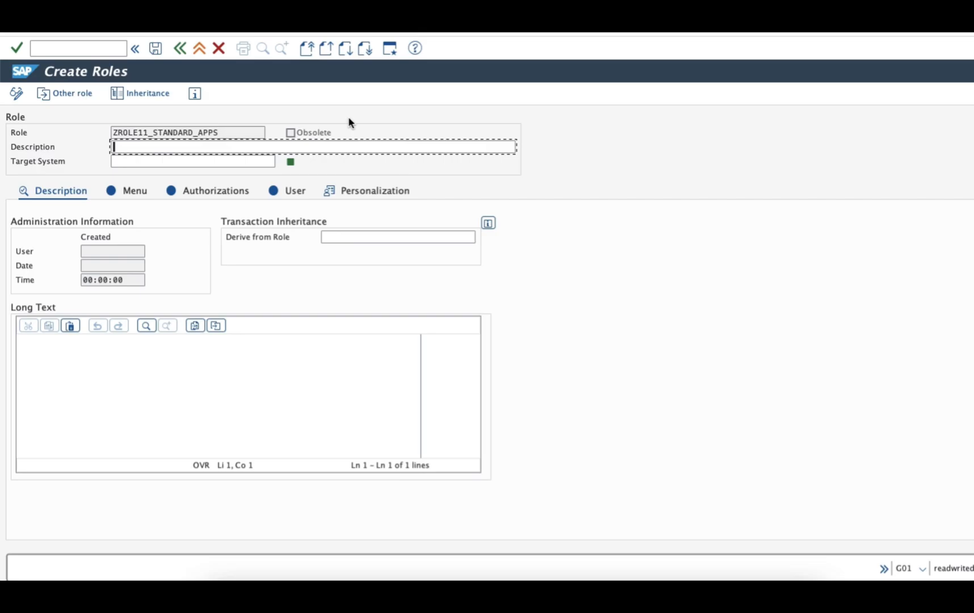
click(132, 193)
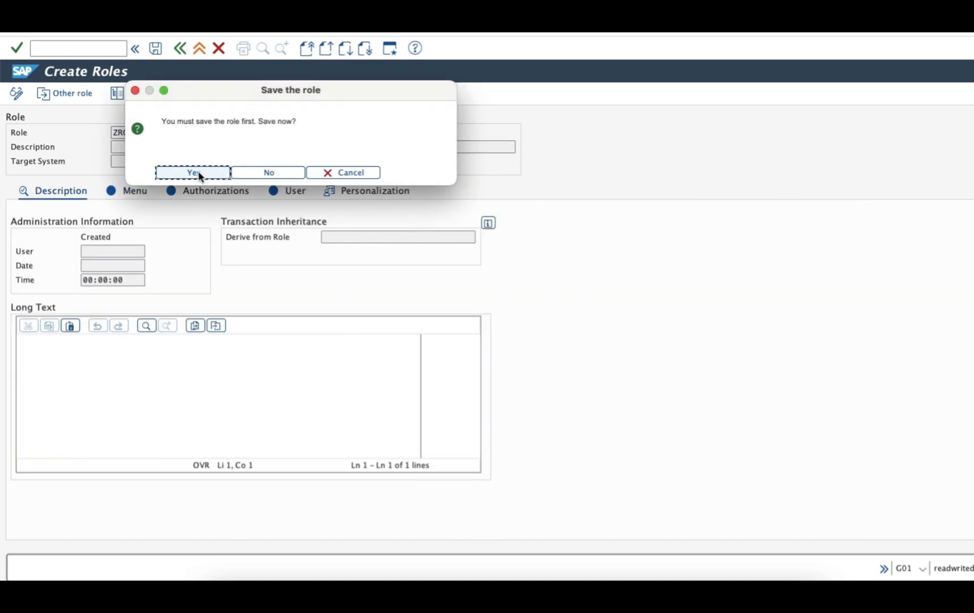
click(194, 172)
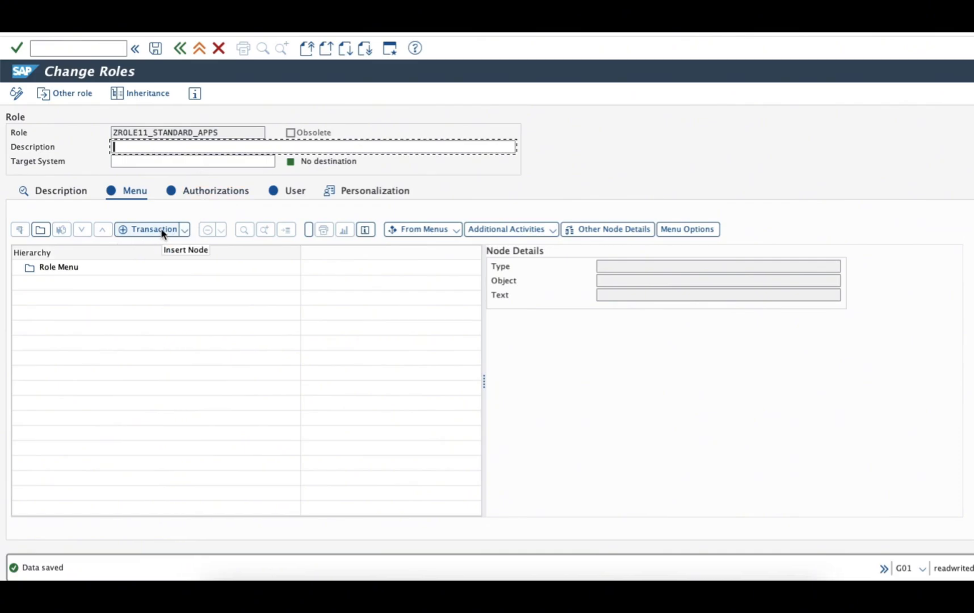
Step: Assign the Fiori launchpad catalog Zcat_standard_apps to the role menu, including its applications, and save the role
click(177, 230)
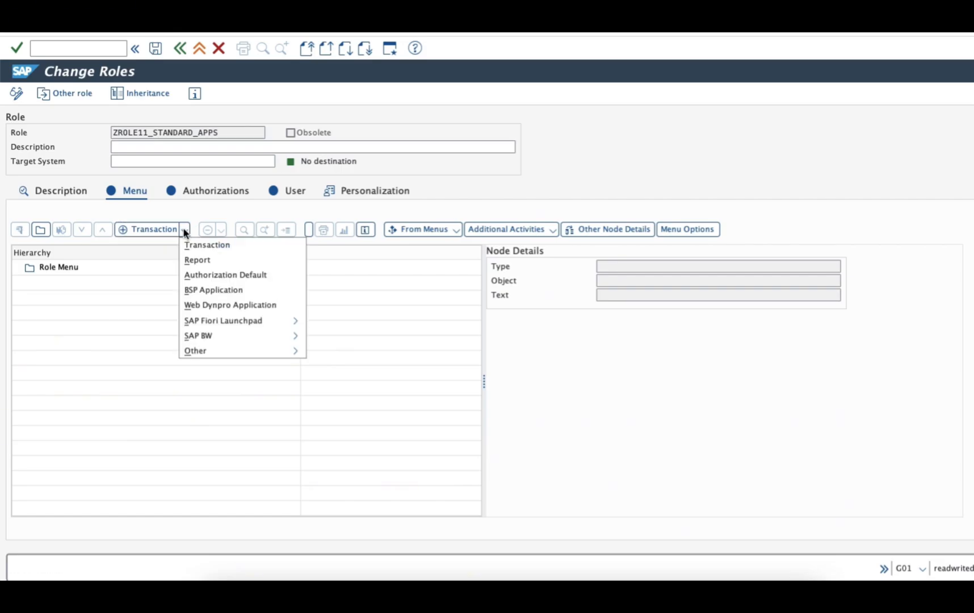
mouse_move(199, 326)
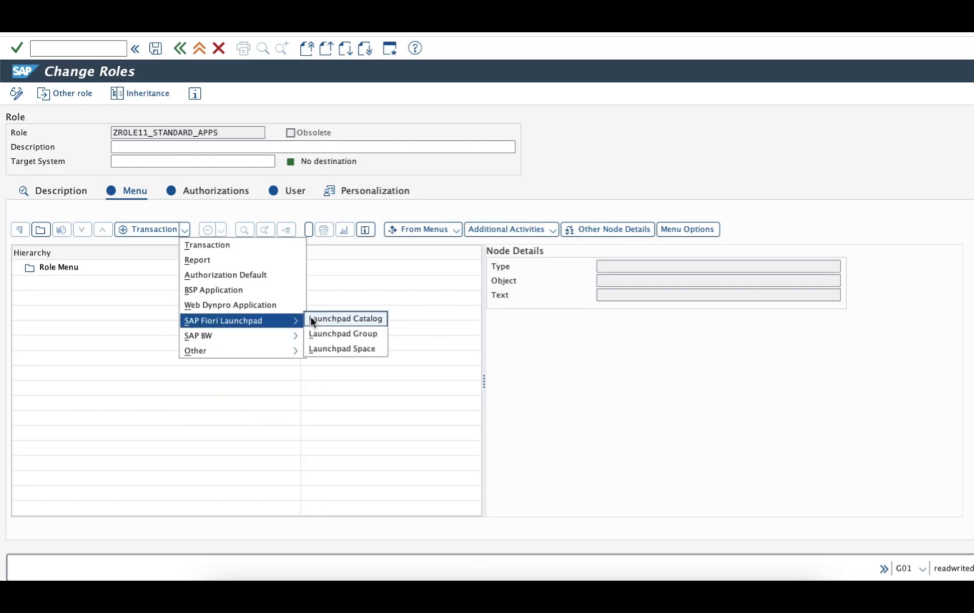
click(335, 320)
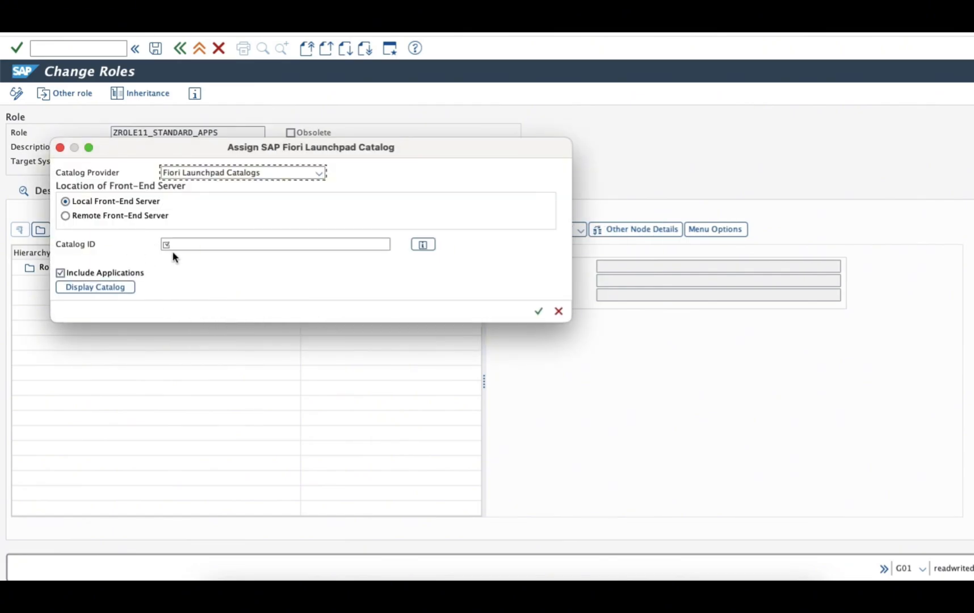
click(192, 244)
click(191, 244)
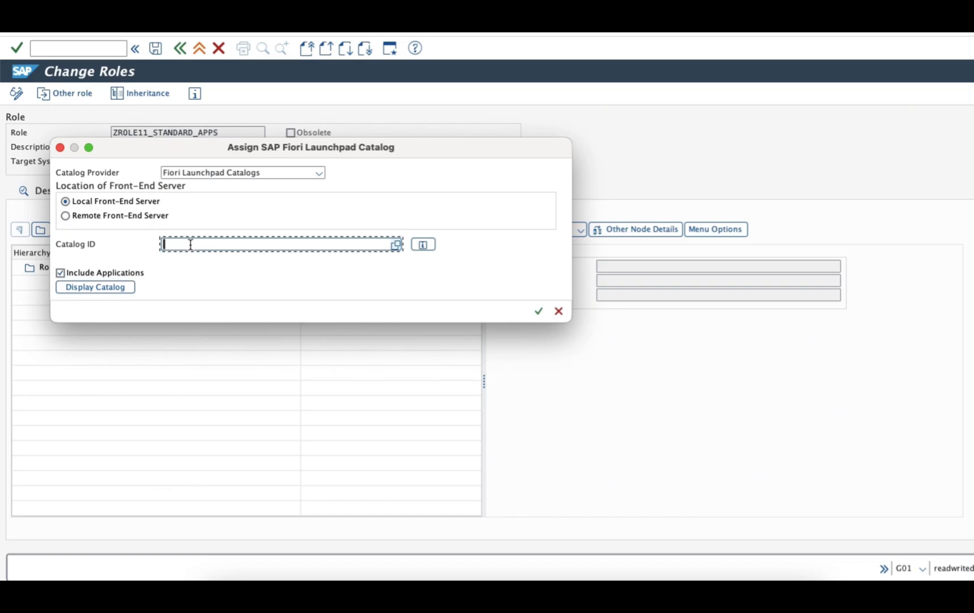
text(Zcat_standard_apps)
click(539, 311)
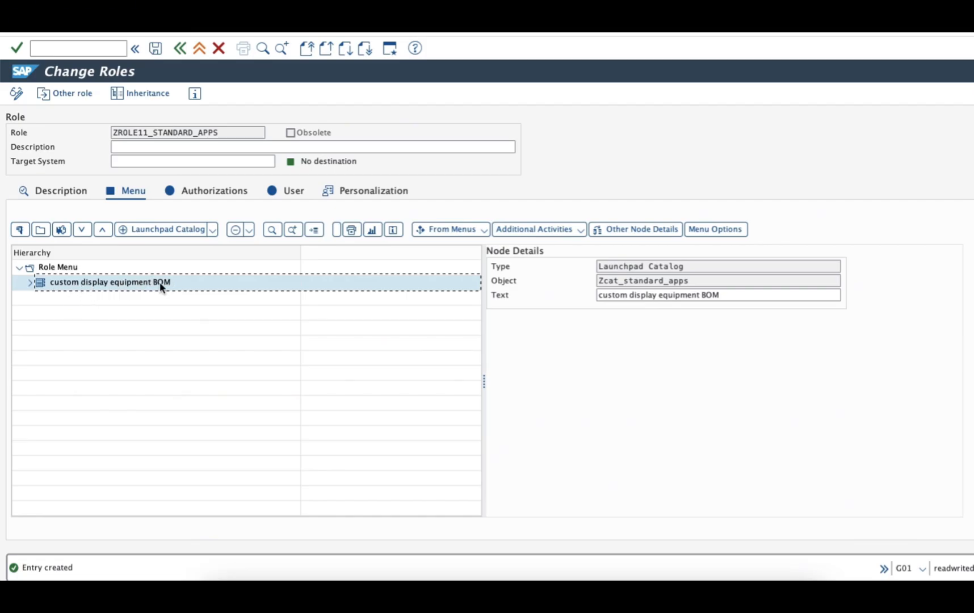
click(157, 50)
Step: Check the display bom group's ID in the launchpad designer, and return to the role in SAP GUI
key(super+Tab)
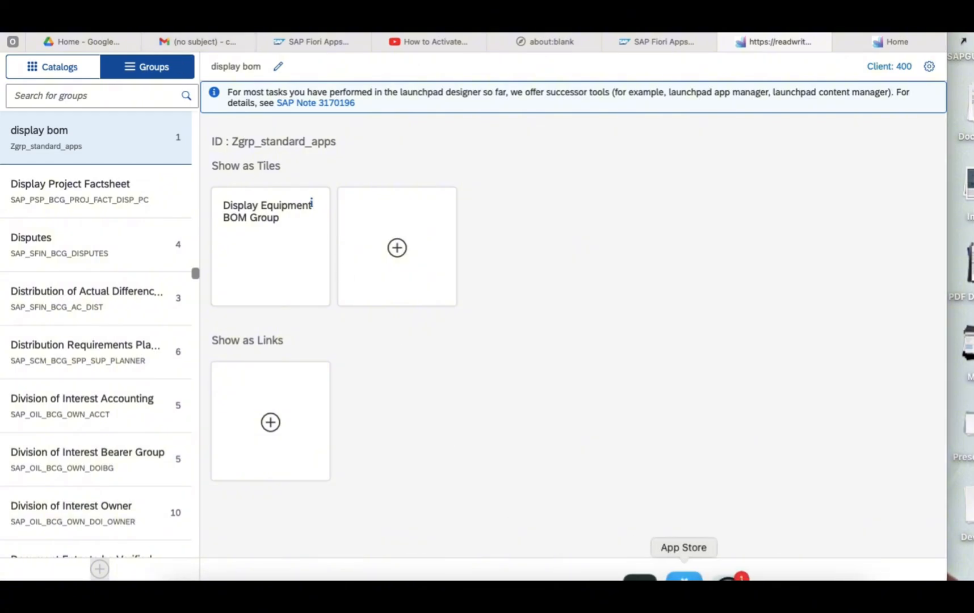
click(686, 574)
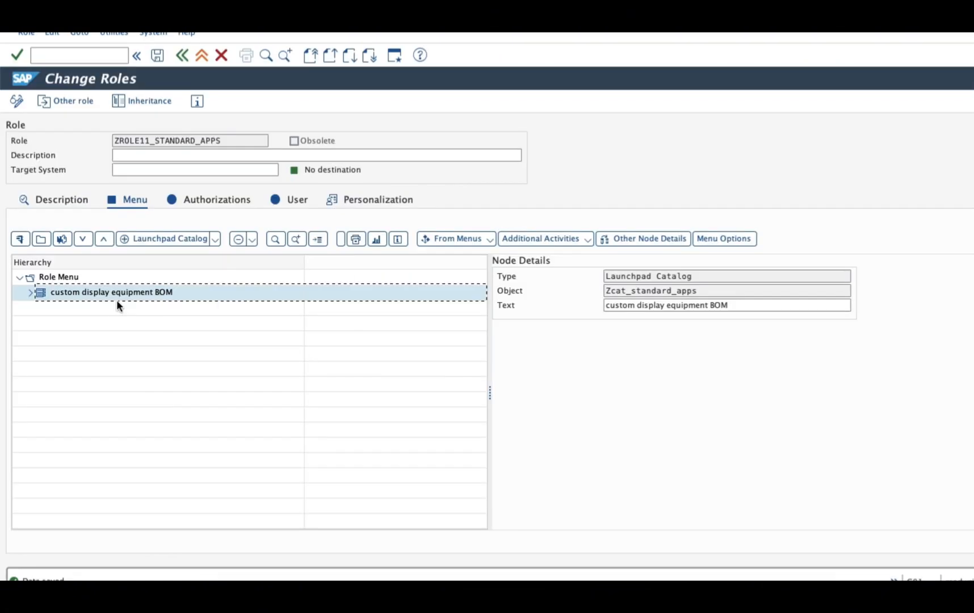
Step: Assign the Fiori launchpad group Zgrp_standard_apps to the role menu and save the role
click(214, 239)
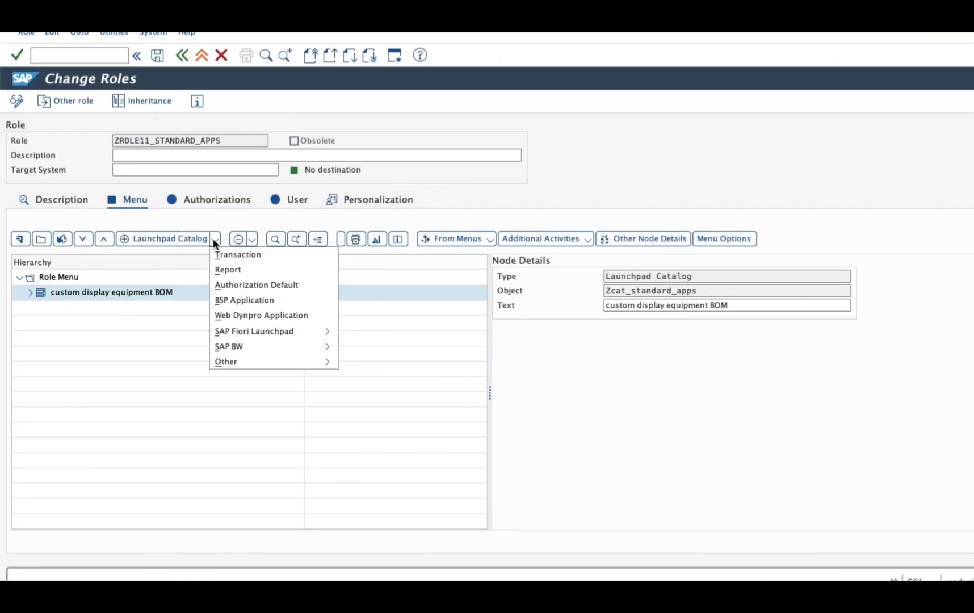
mouse_move(289, 339)
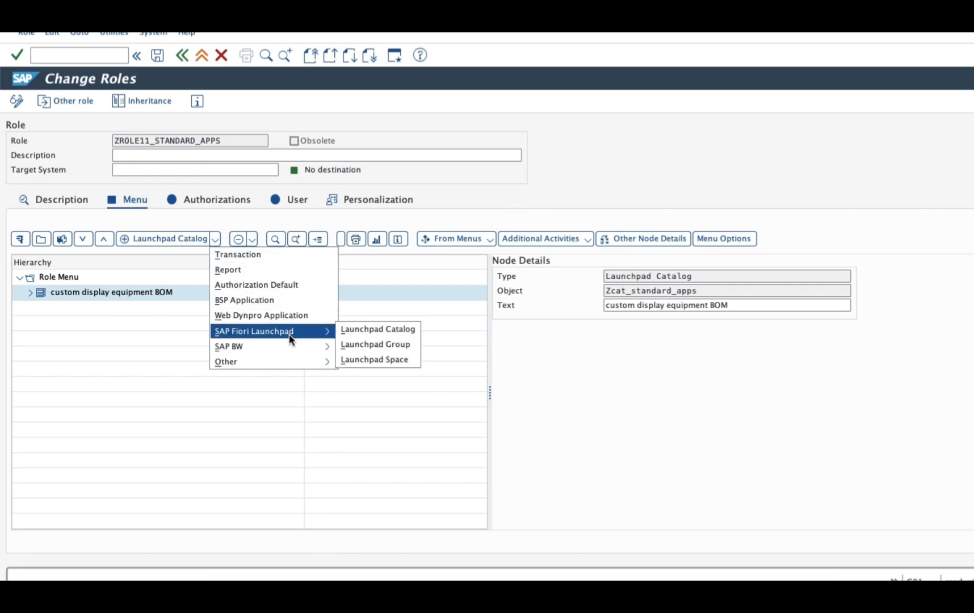
click(369, 343)
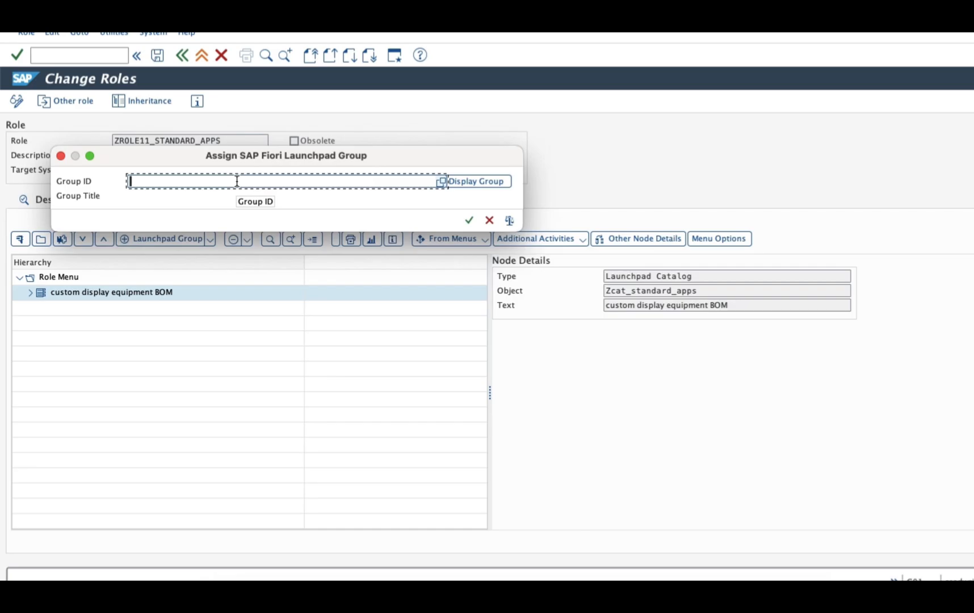
text(Zgrp_standa)
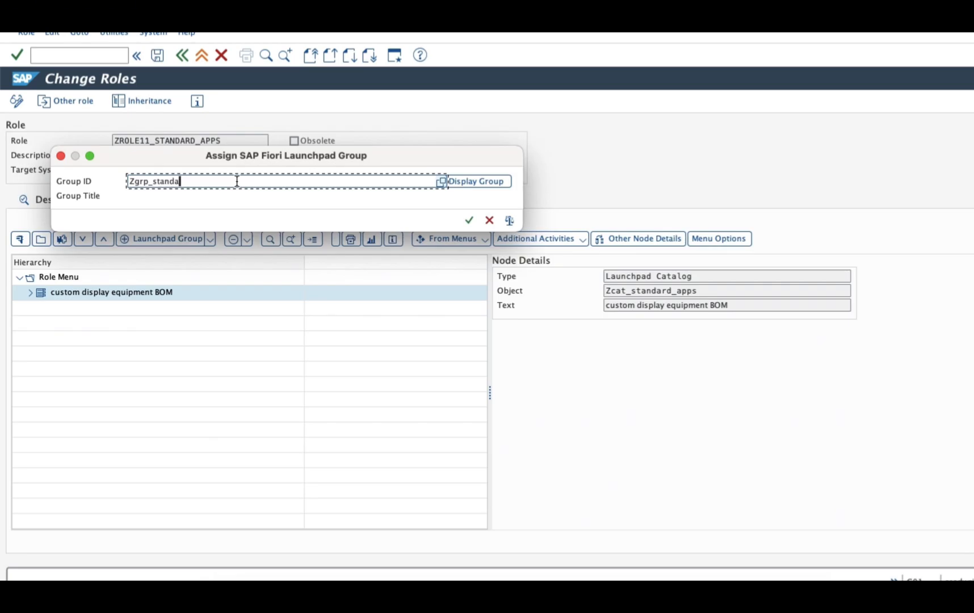
text(rd_apps)
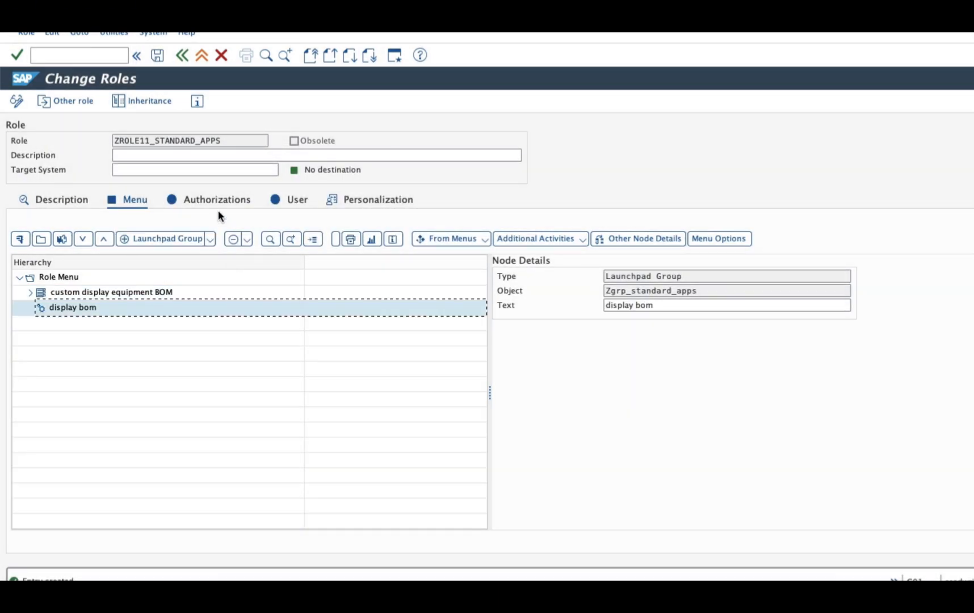
click(162, 52)
Step: Assign user G_USER70 to the role, save the role, and return to its role menu
click(298, 200)
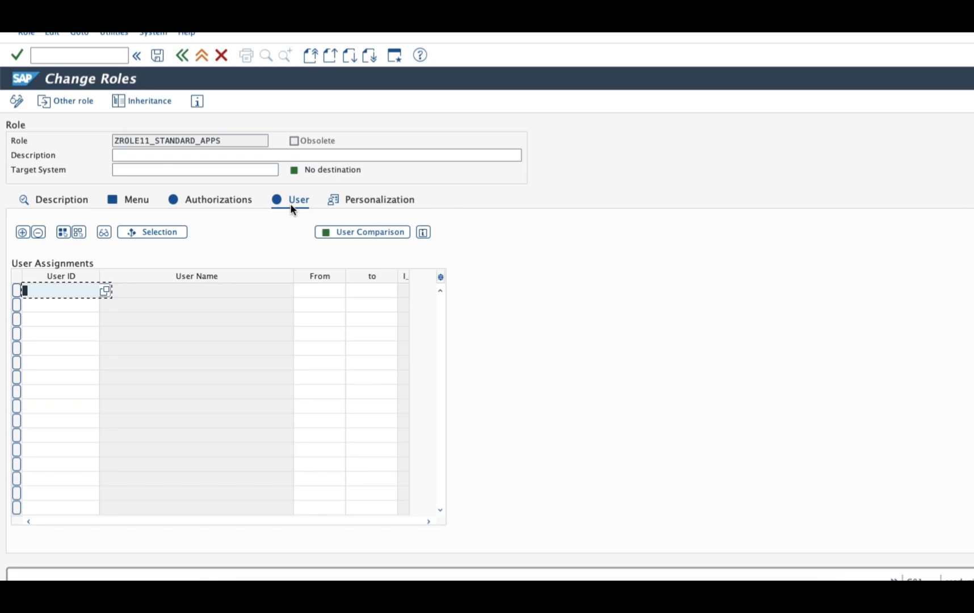
click(66, 295)
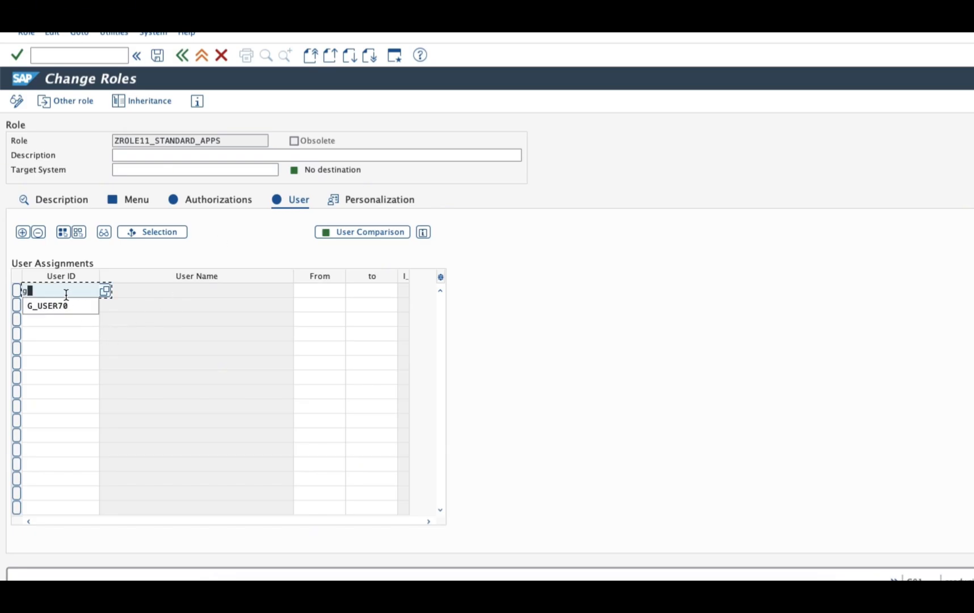
click(65, 305)
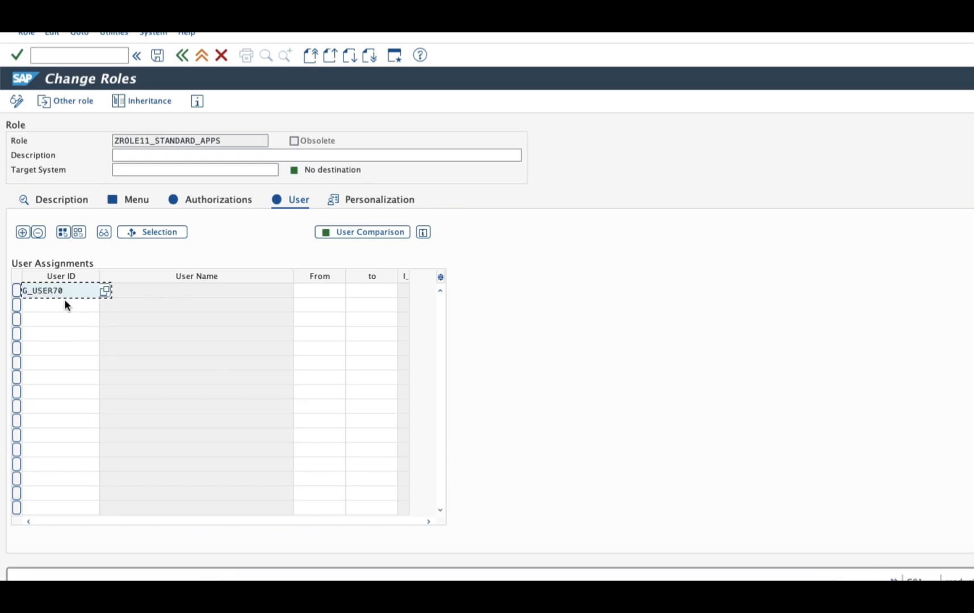
key(Return)
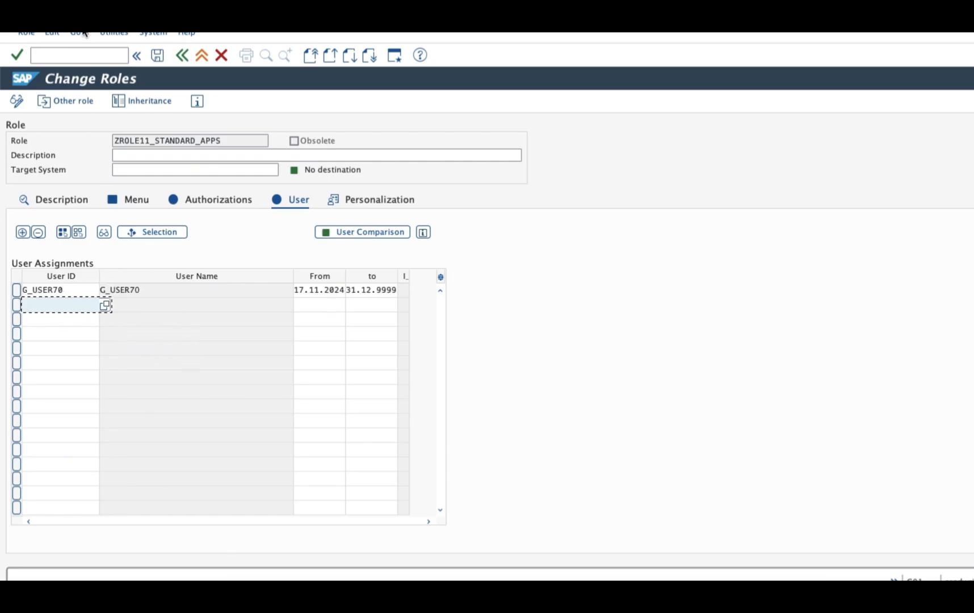
click(157, 55)
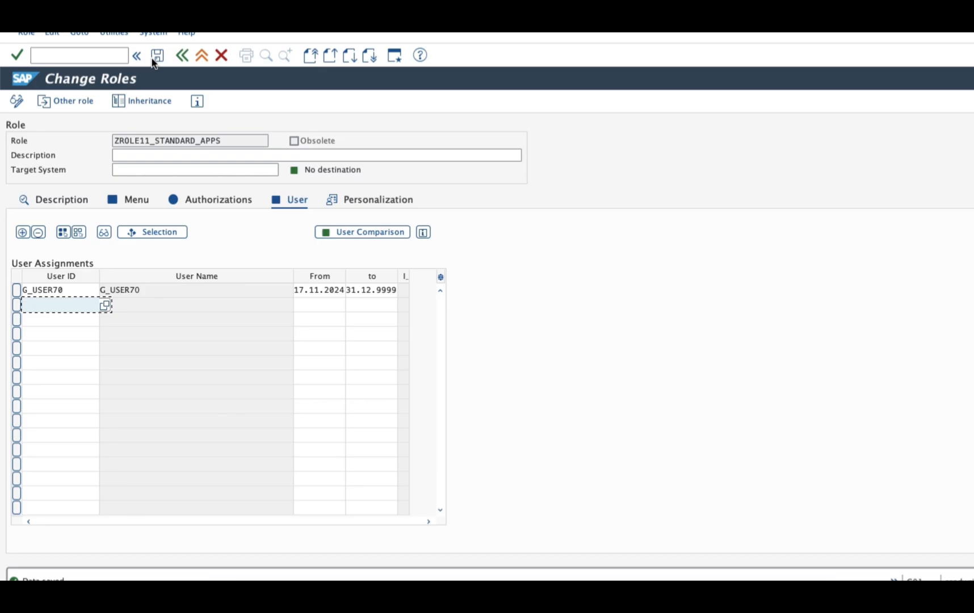
click(139, 200)
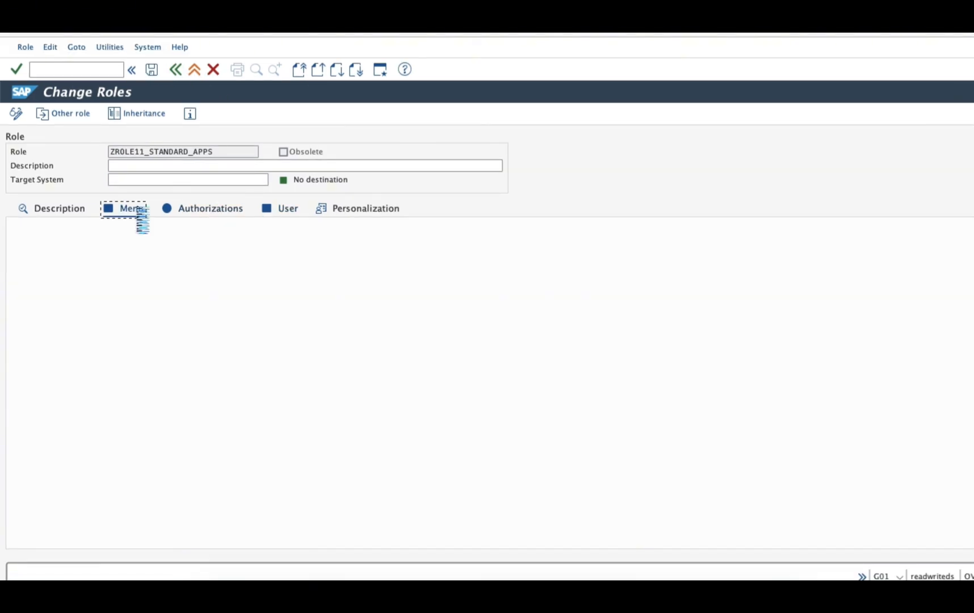